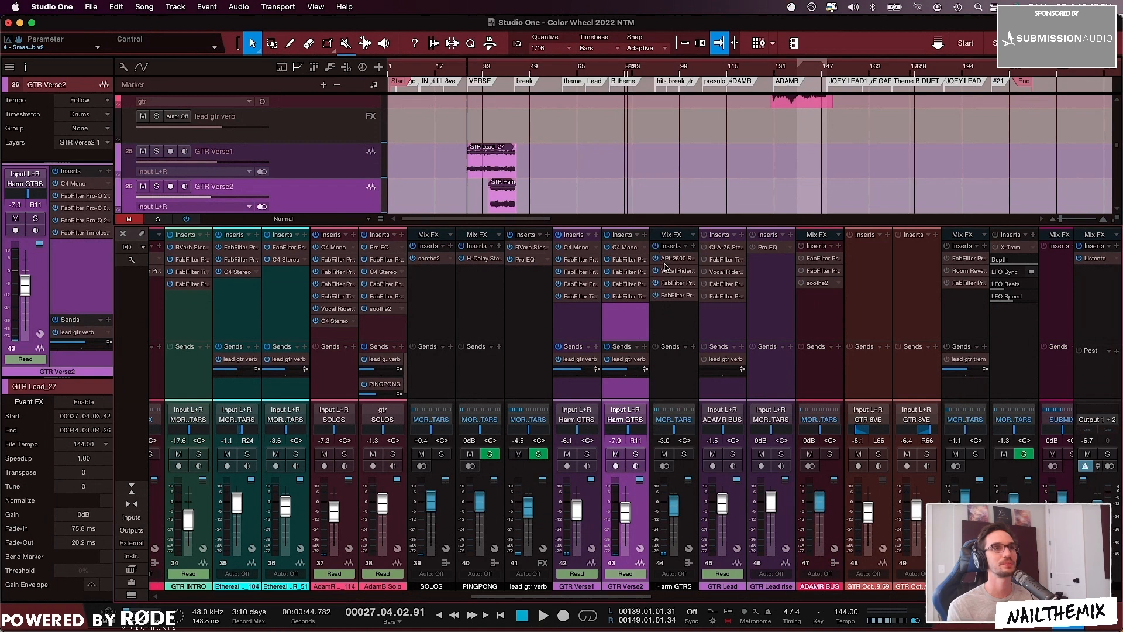
Open the Vocal Rider on the Harm GTRS bus, solo the bus and stop playback.
click(677, 271)
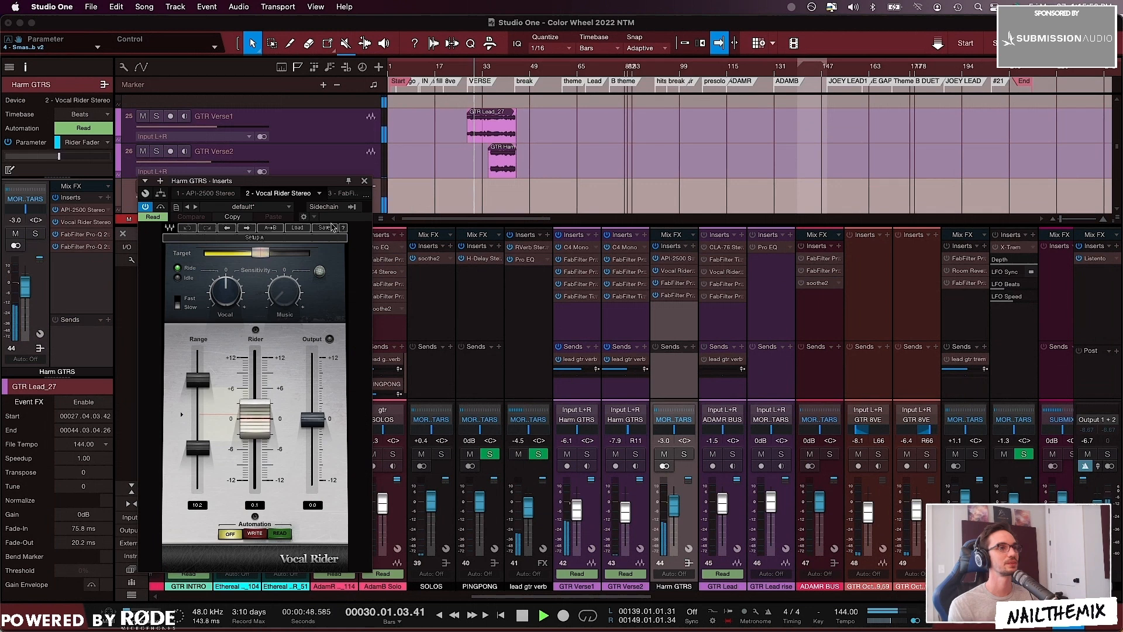
click(684, 454)
key(space)
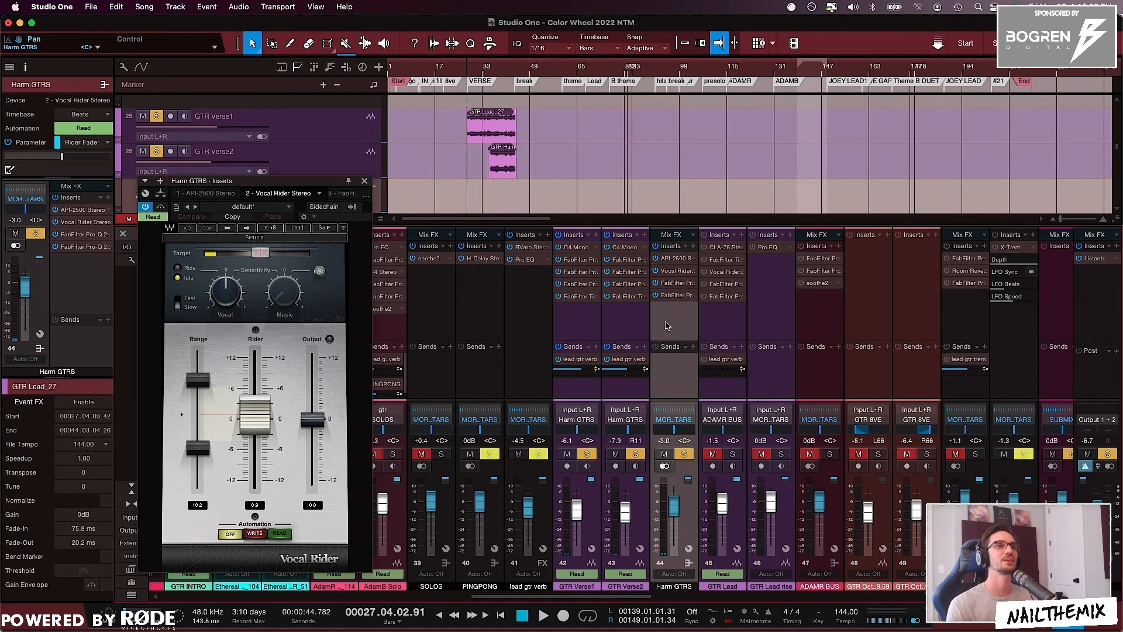
Hide the mixer, show track automation and select all Rider Fader automation points on Harm GTRS across the verse.
key(F3)
key(a)
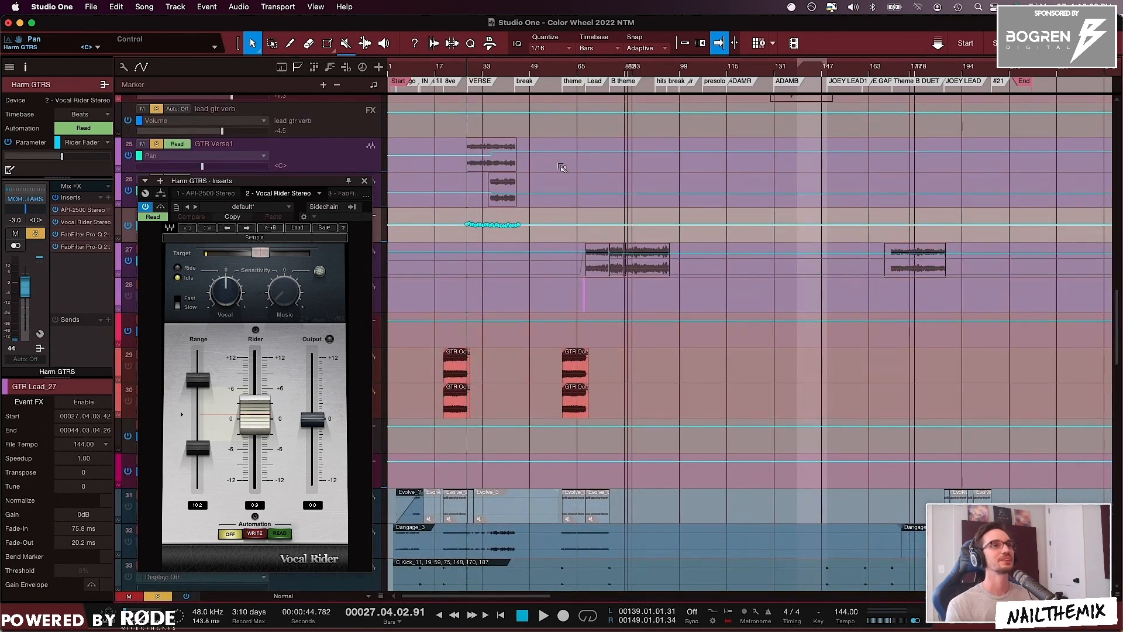
key(e)
key(shift+e)
key(e)
key(e)
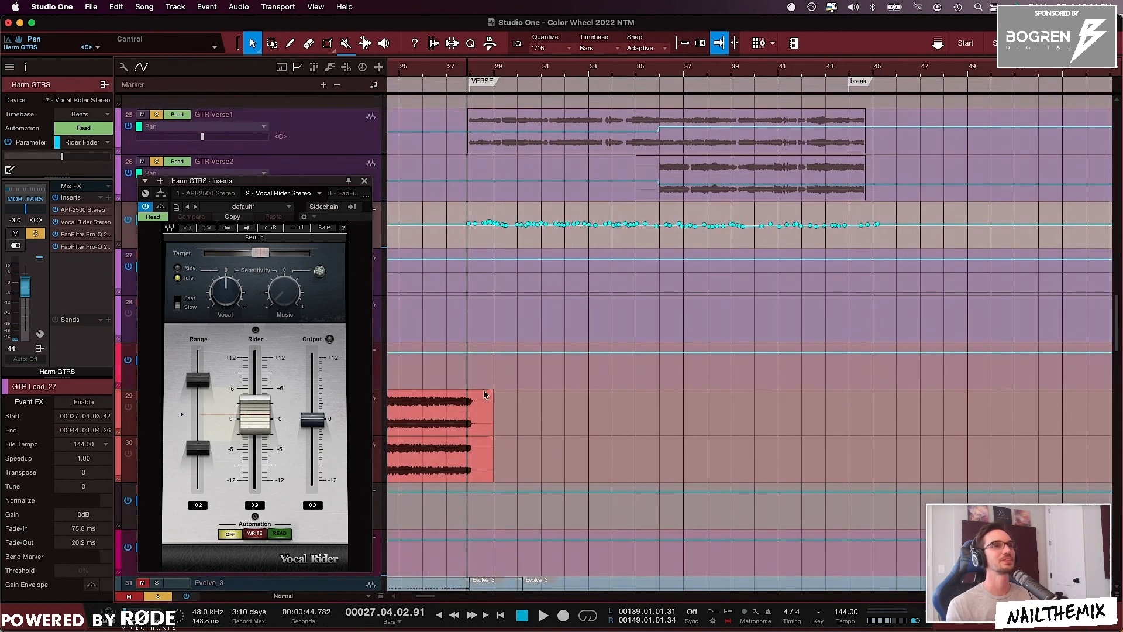
drag(454, 244, 772, 213)
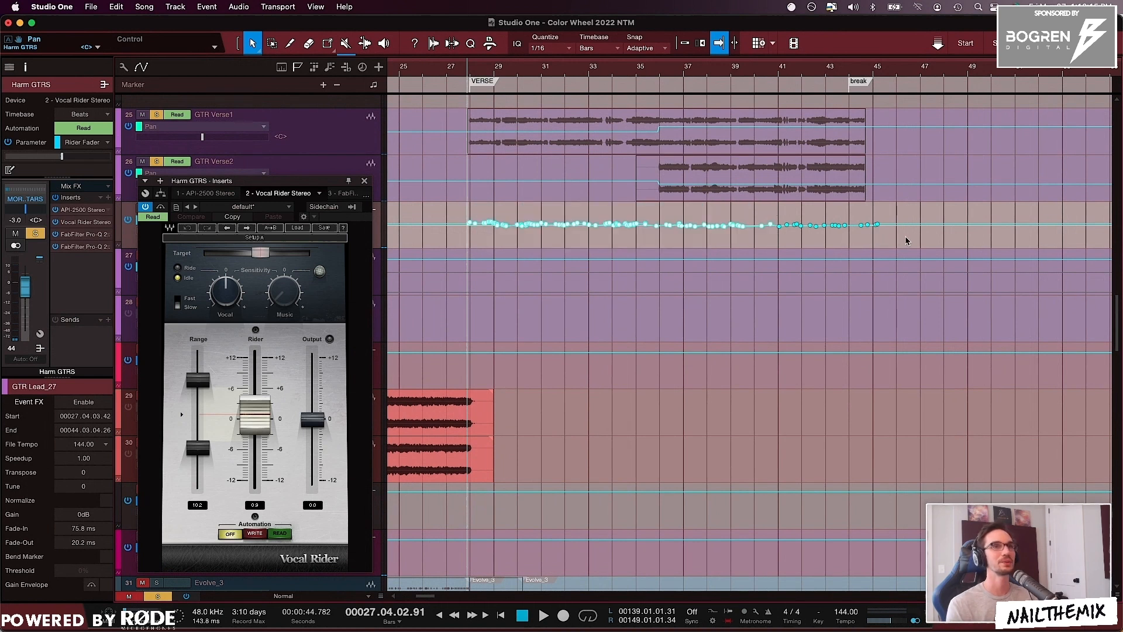
drag(905, 241, 427, 211)
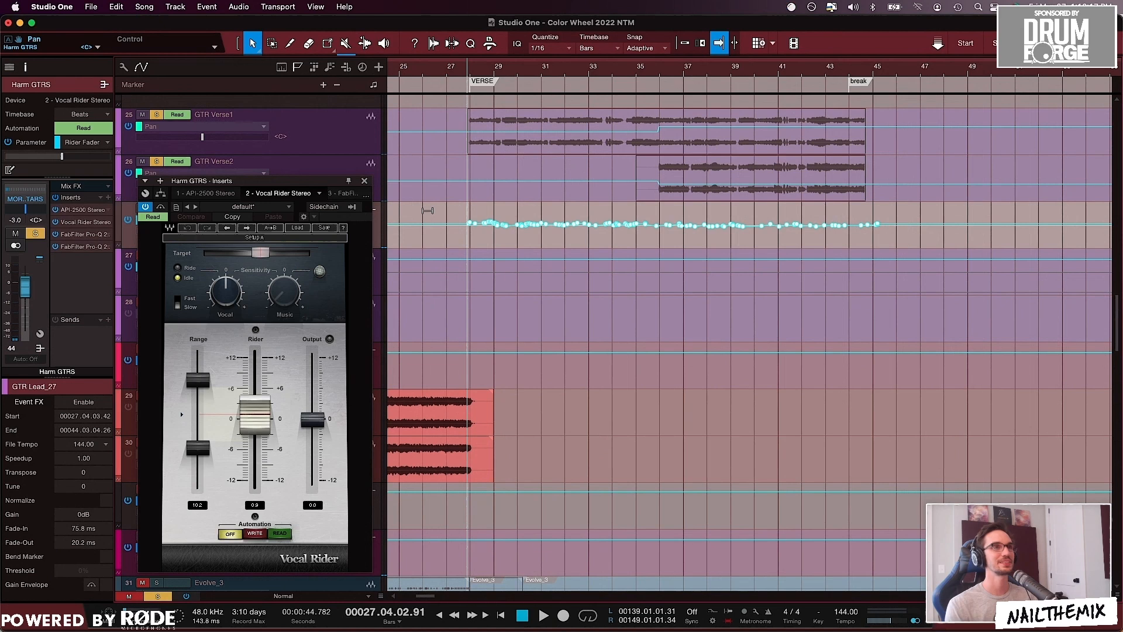
Play the soloed harmony guitars from the verse start and watch the Vocal Rider fader follow its automation.
click(364, 181)
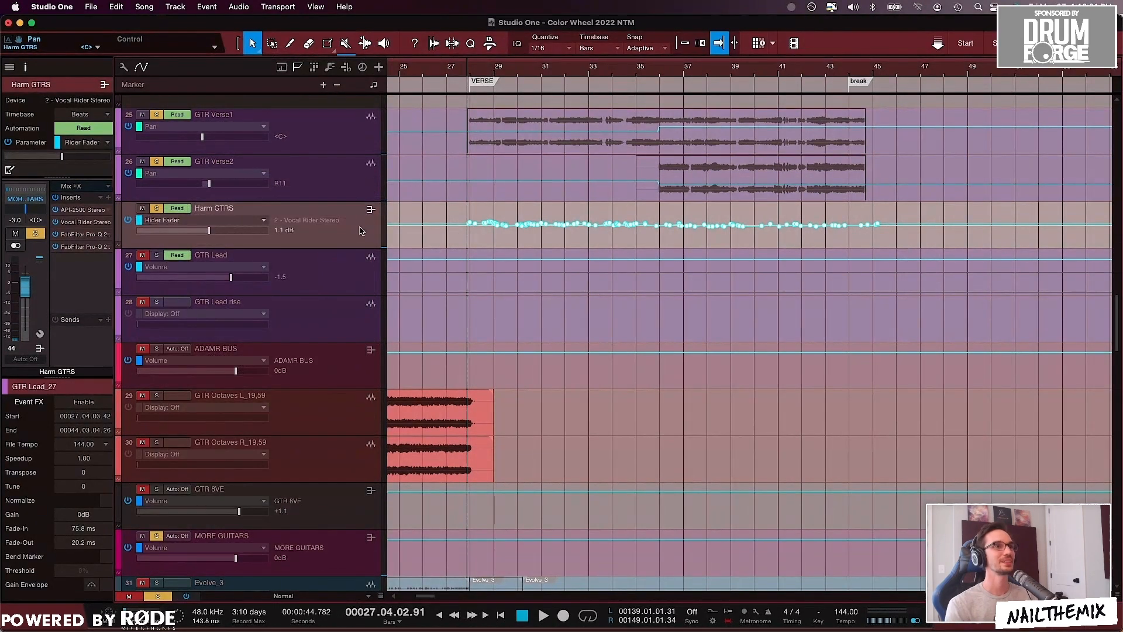
key(space)
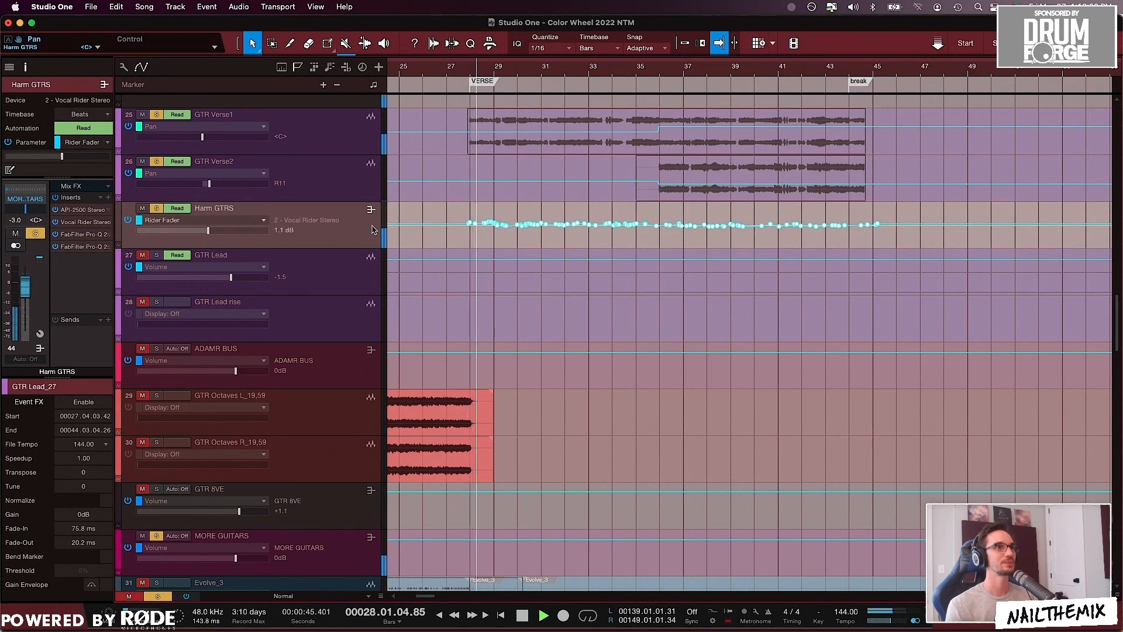
double_click(362, 232)
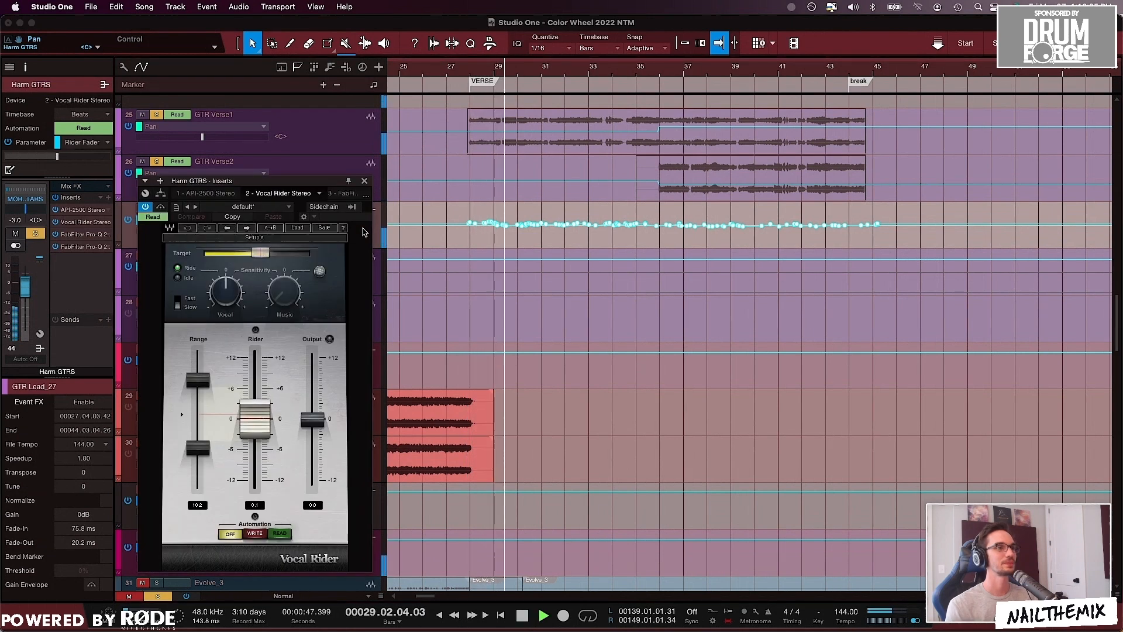
key(space)
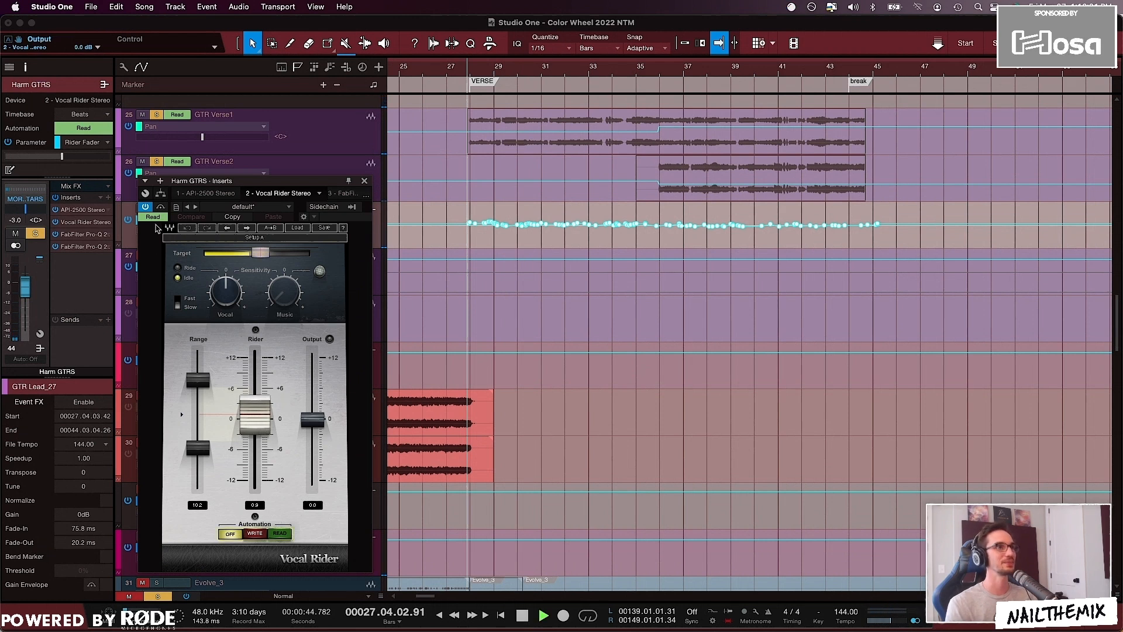
key(space)
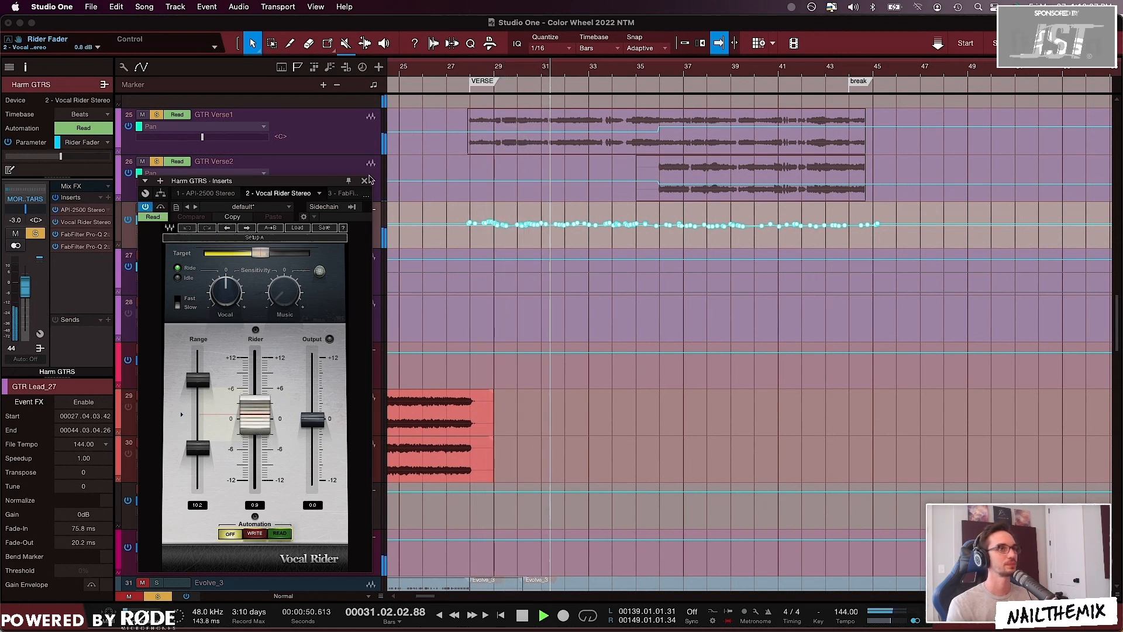
key(space)
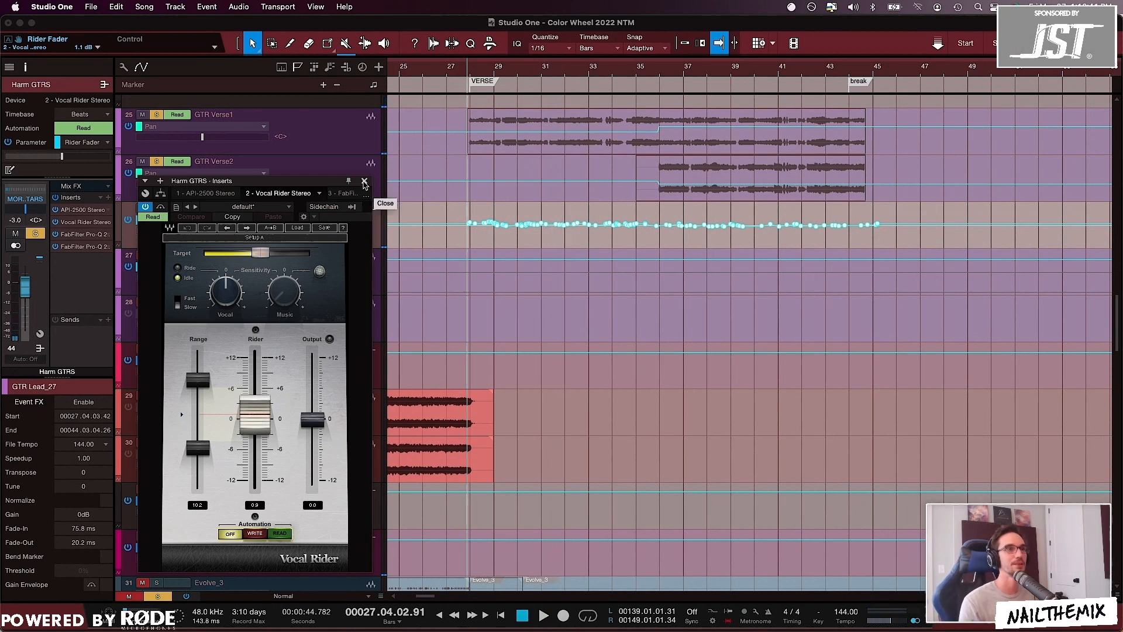
Play the harmony guitars from about bar 35 with the Vocal Rider open, then close it and unsolo Harm GTRS.
click(364, 181)
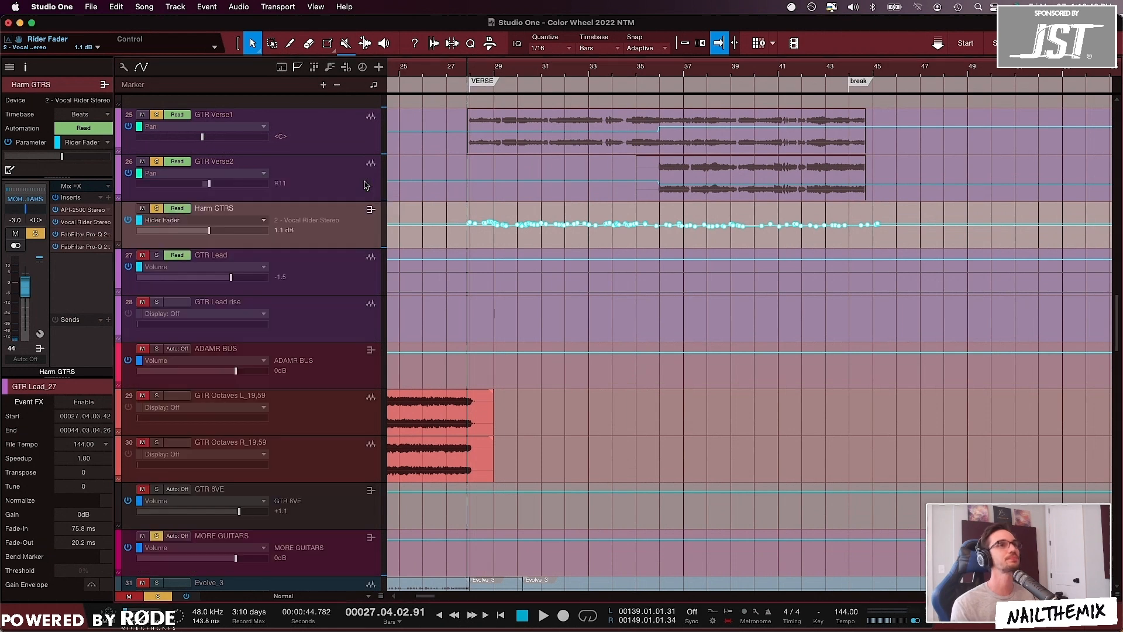
key(space)
click(653, 75)
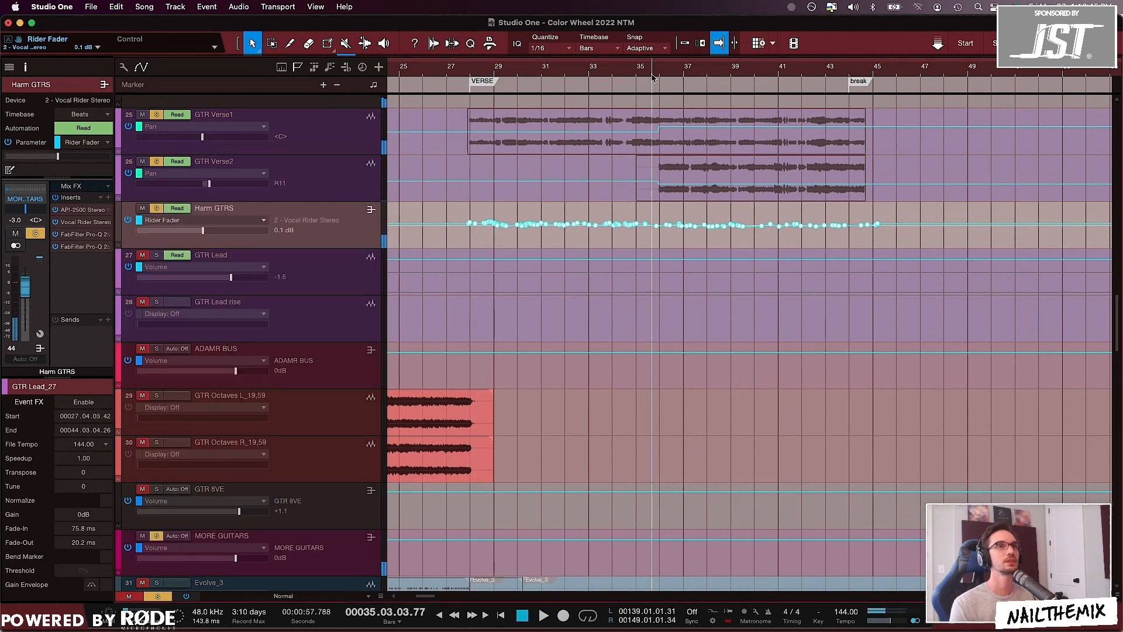
click(311, 221)
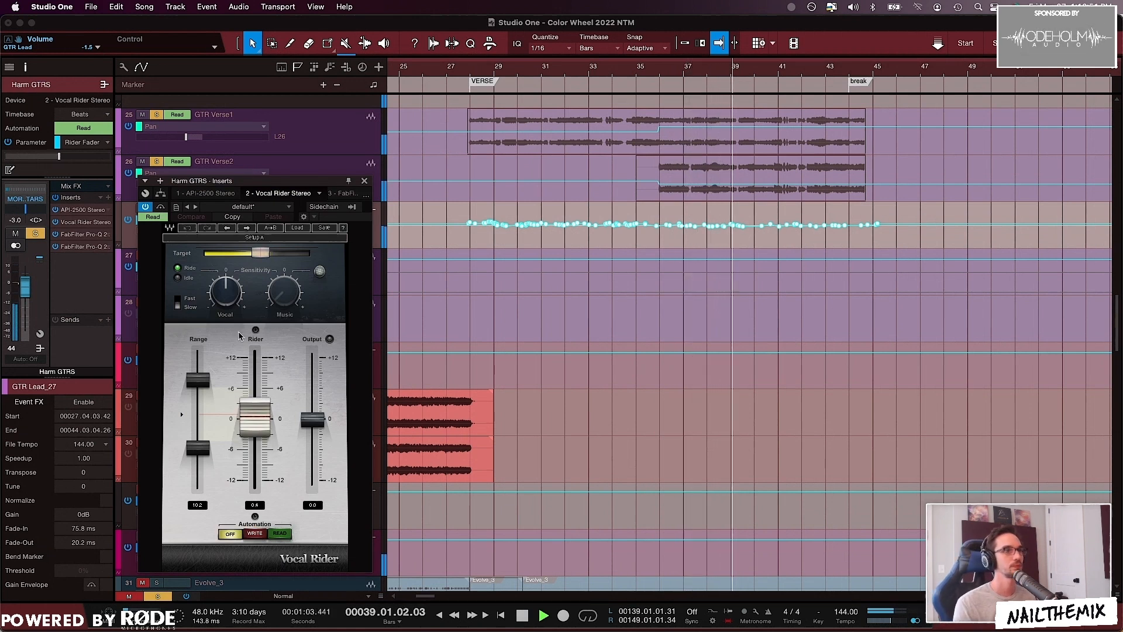
click(365, 183)
key(space)
click(157, 209)
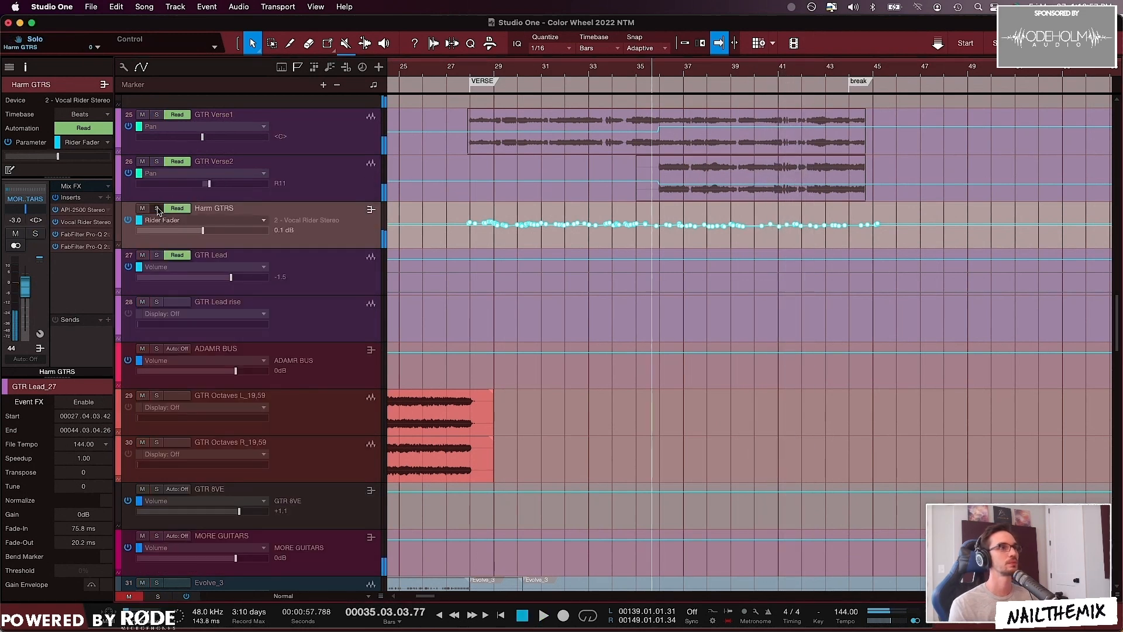
Select the pan automation points on GTR Verse1 and GTR Verse2, and play the verse from its start and from bar 35.
scroll(592, 177, up, 2)
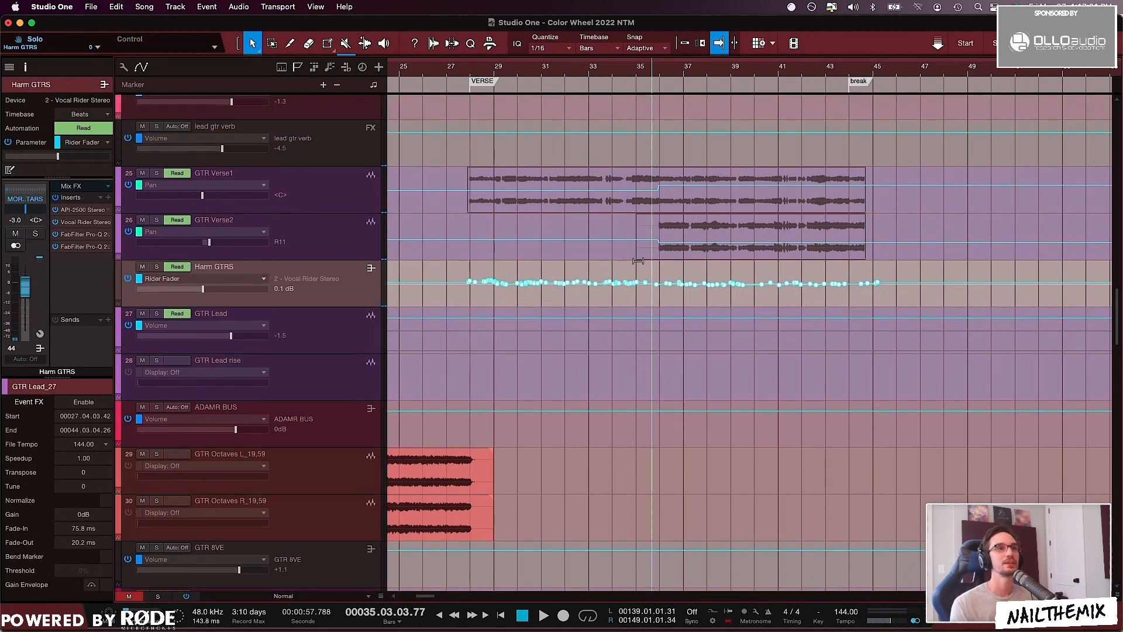
drag(640, 256, 920, 121)
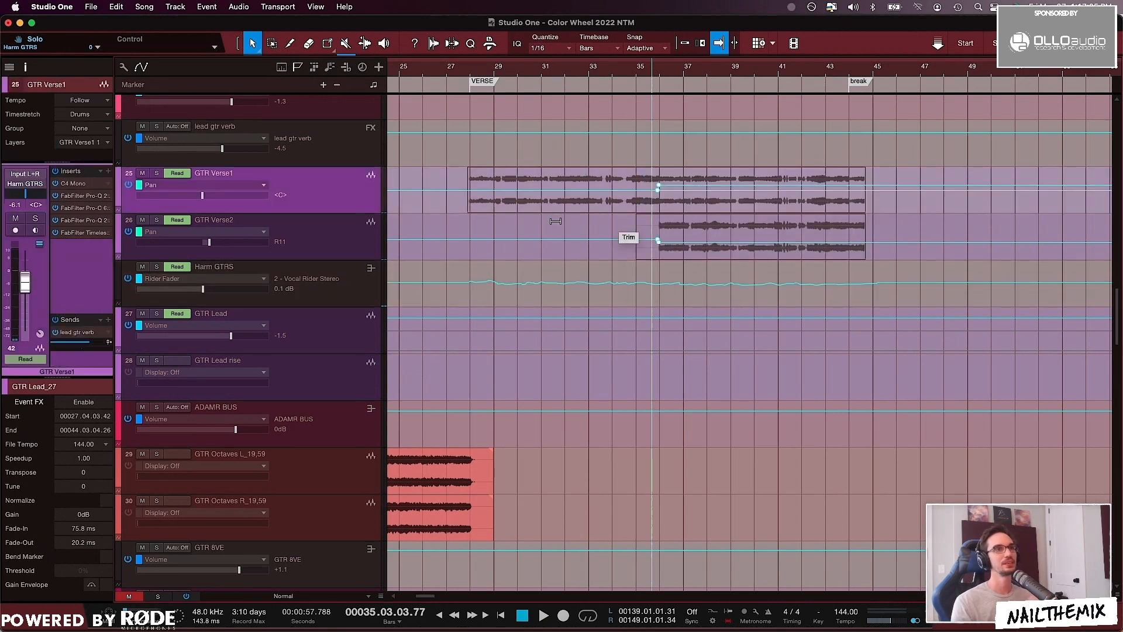
click(469, 70)
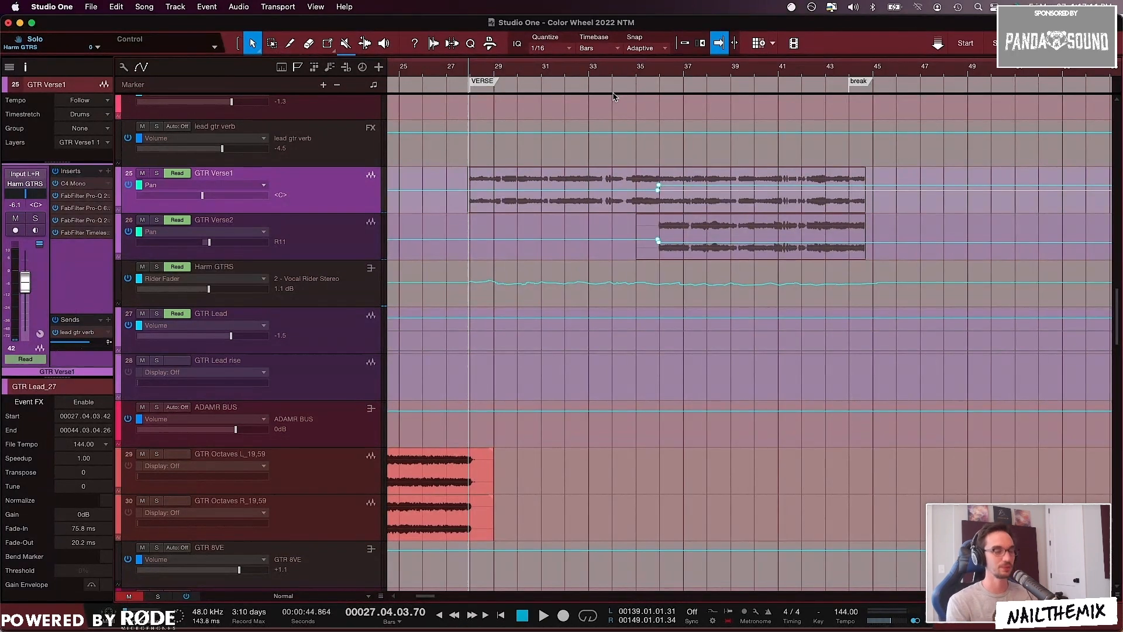
key(space)
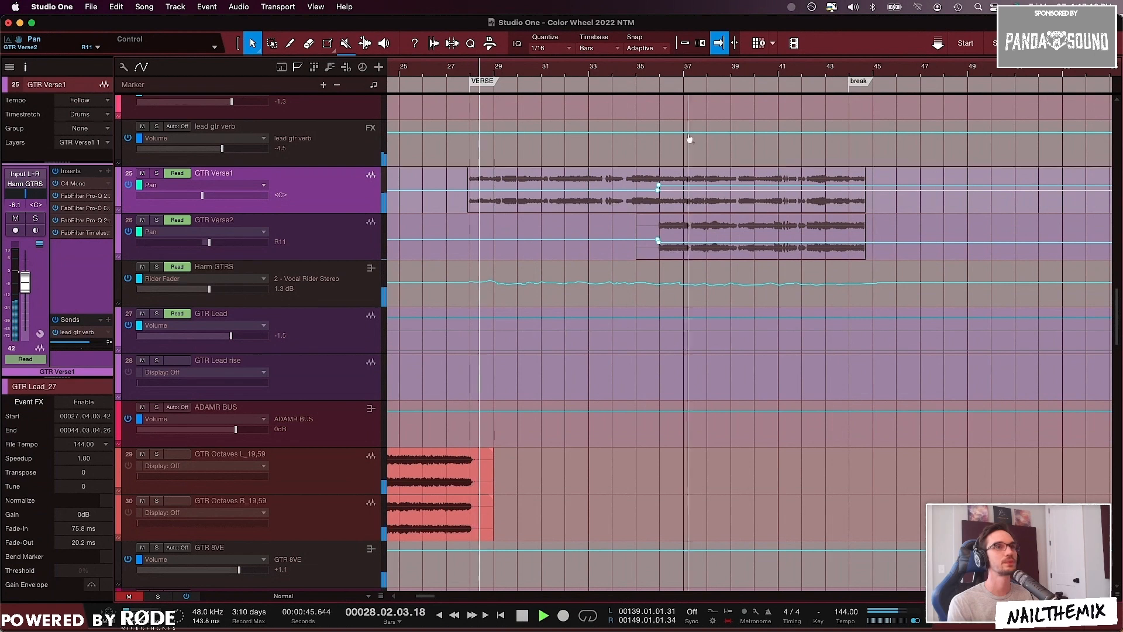
click(639, 70)
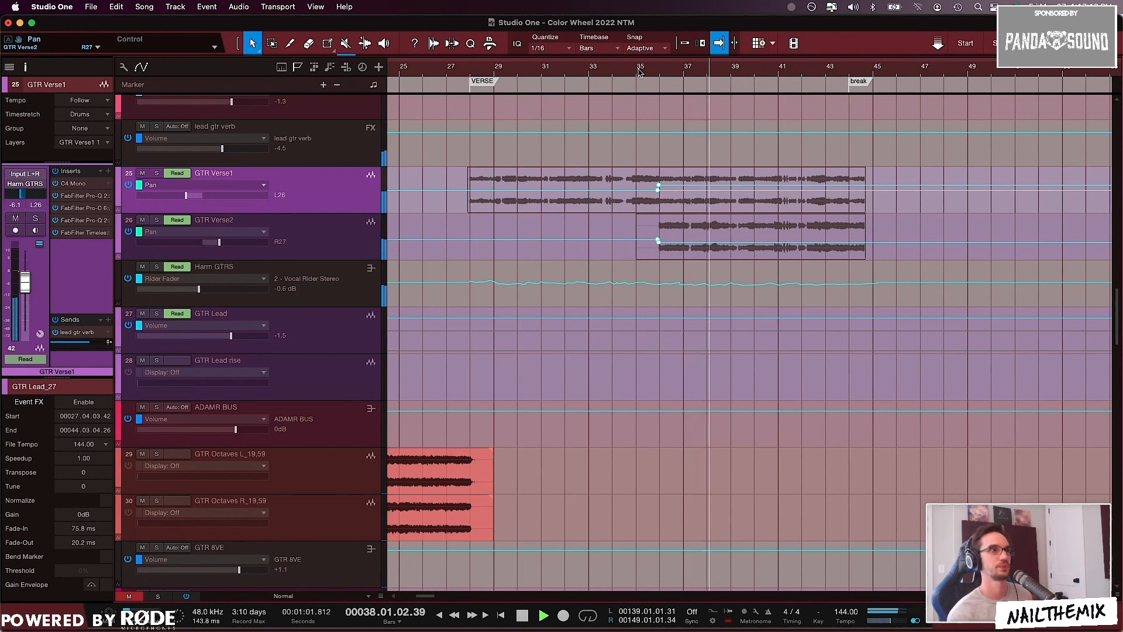
key(space)
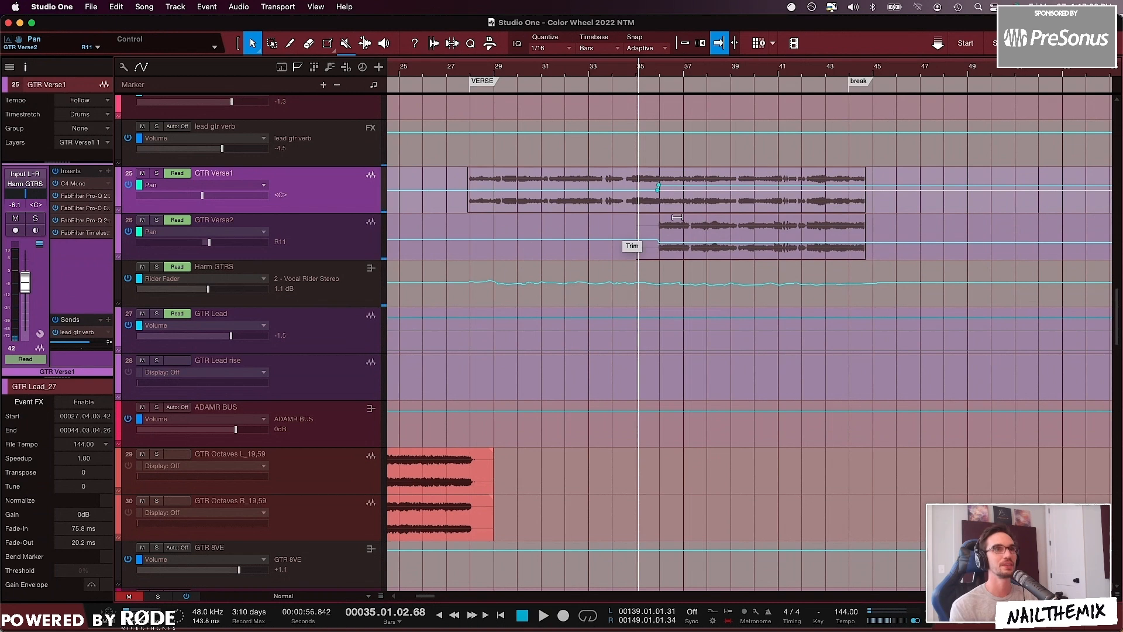
Select the GTR Verse2 track, check its pan automation and return to the normal track view.
key(a)
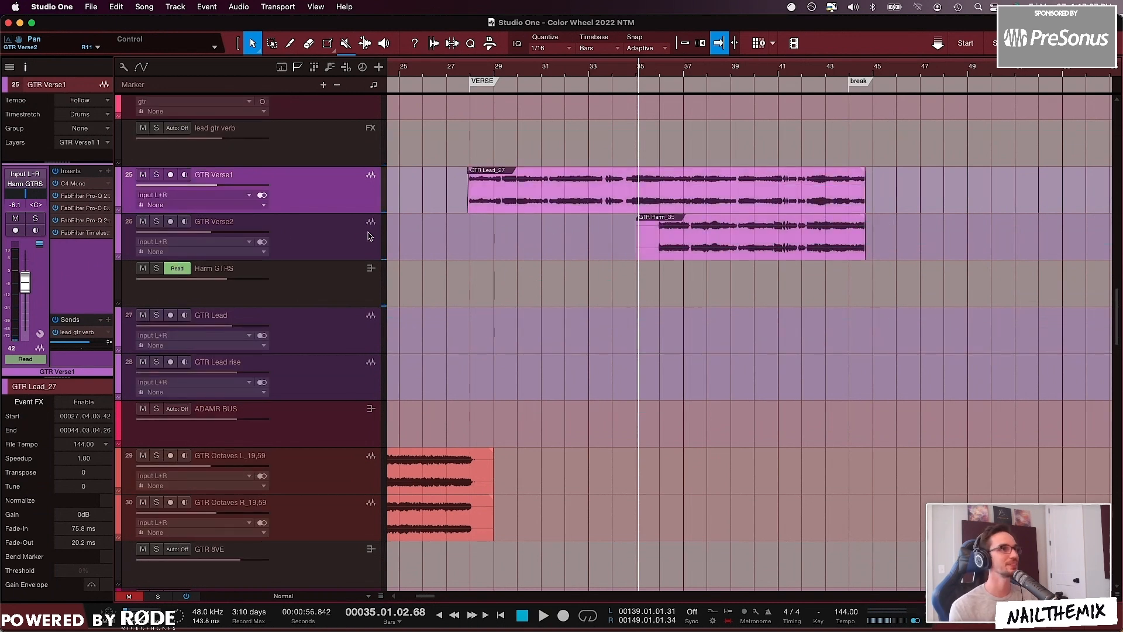
click(349, 250)
key(a)
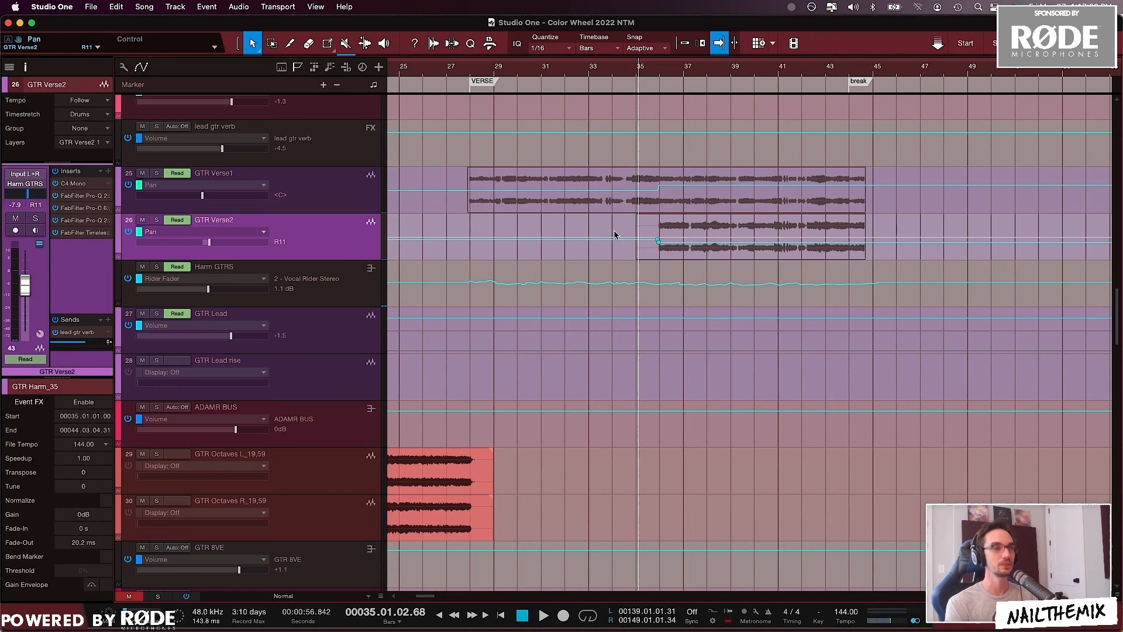
key(a)
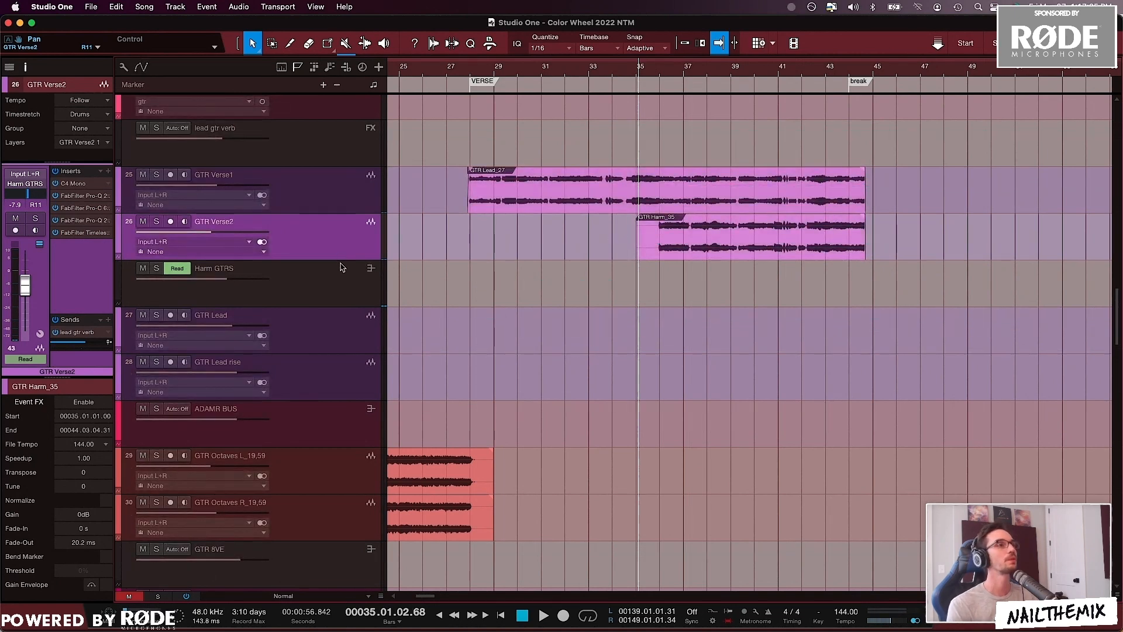
Select the Harm GTRS bus, bring the mixer back and close the Vocal Rider window.
click(332, 302)
key(F11)
key(F3)
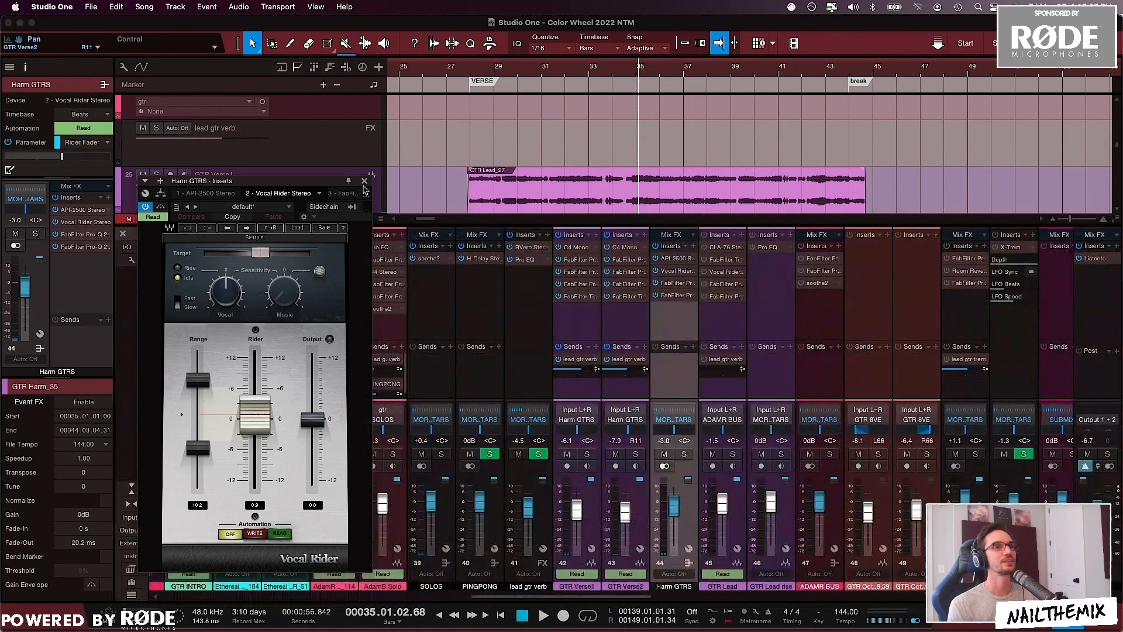
click(363, 191)
click(363, 181)
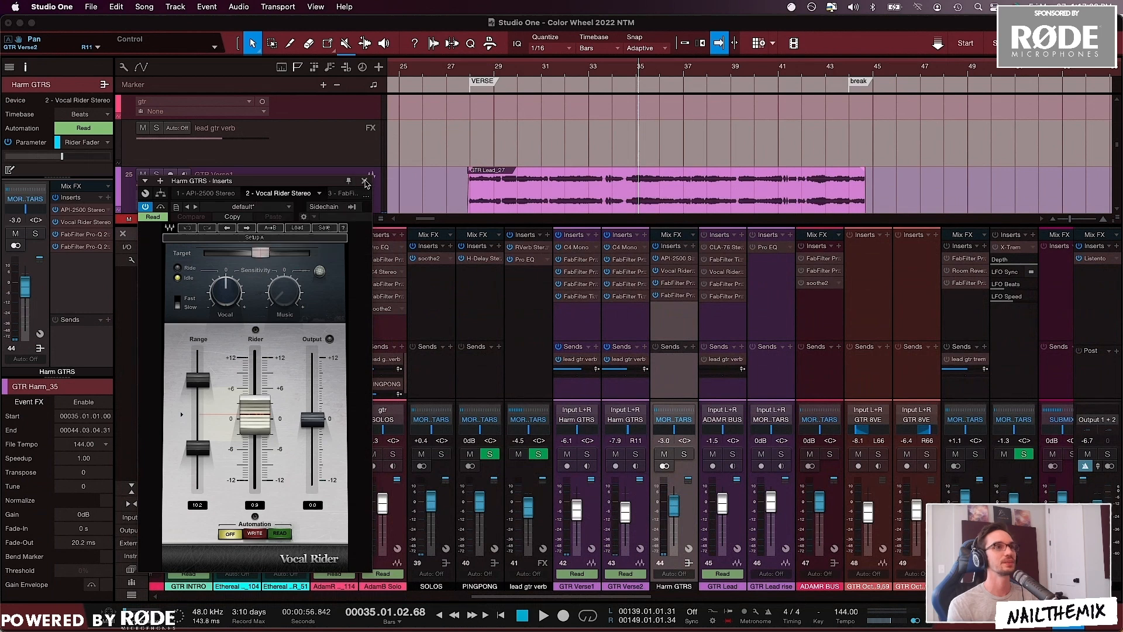
click(363, 181)
Solo the Harm GTRS bus and play the harmony guitars from bar 37.
click(683, 454)
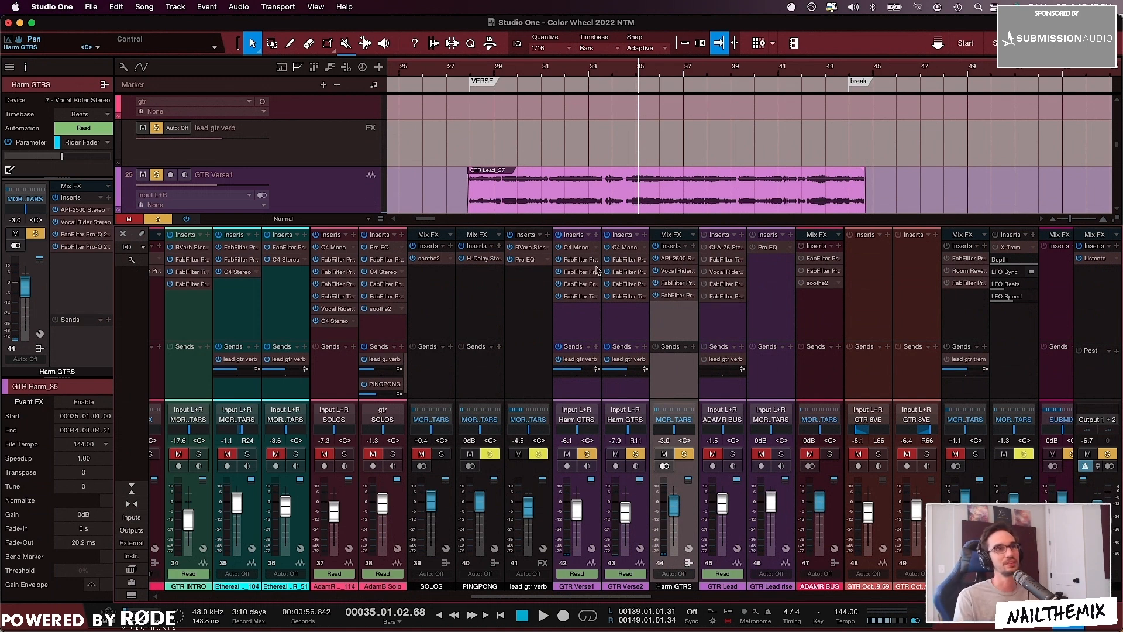
click(687, 68)
key(space)
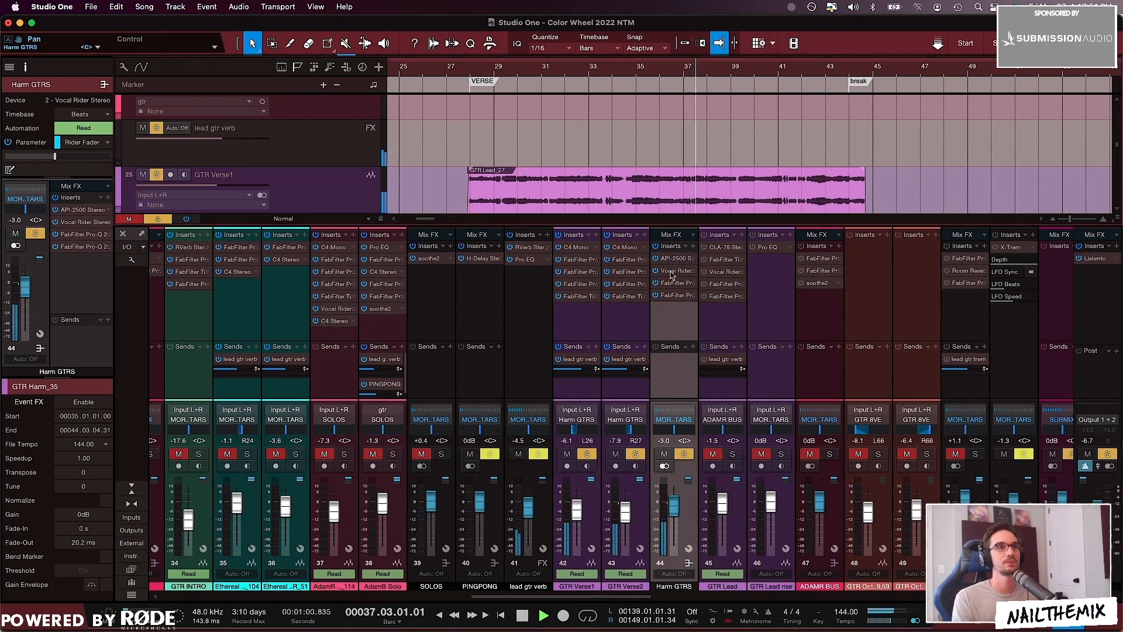
key(space)
Audition the high-cut band in the second FabFilter Pro-Q 2 on Harm GTRS and set it to about 5903 Hz.
double_click(670, 284)
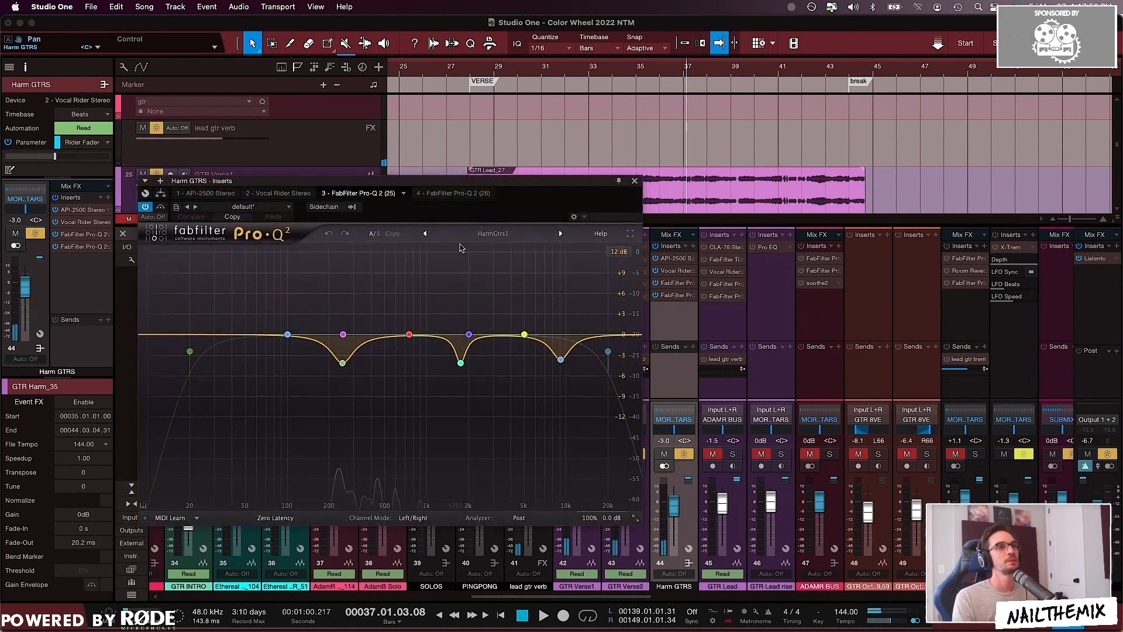
click(442, 193)
click(533, 334)
key(space)
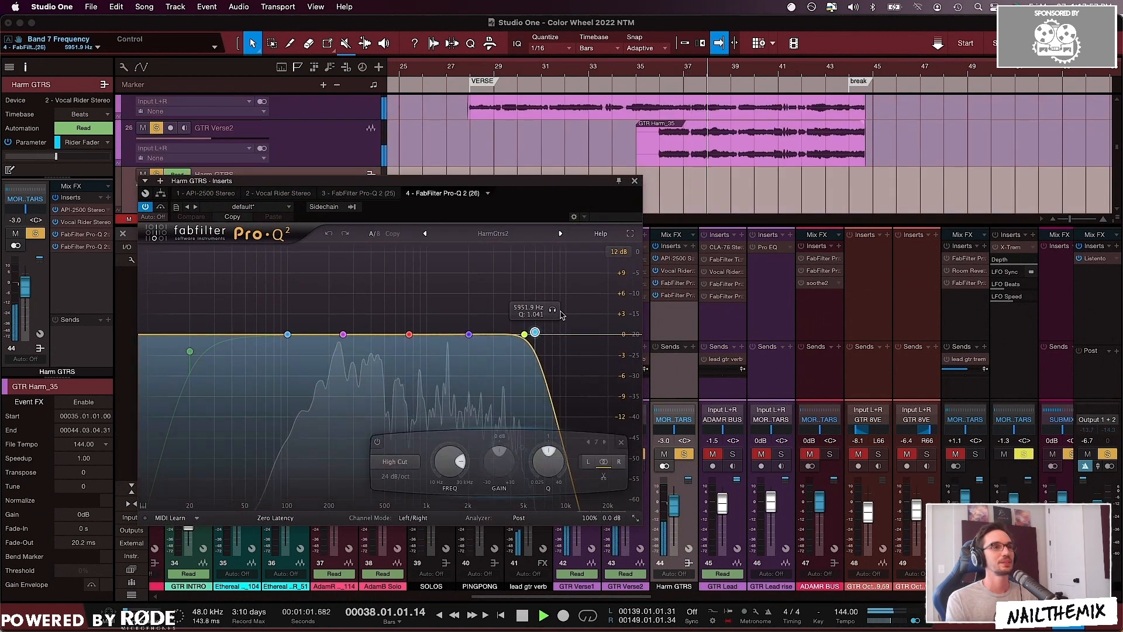
click(552, 310)
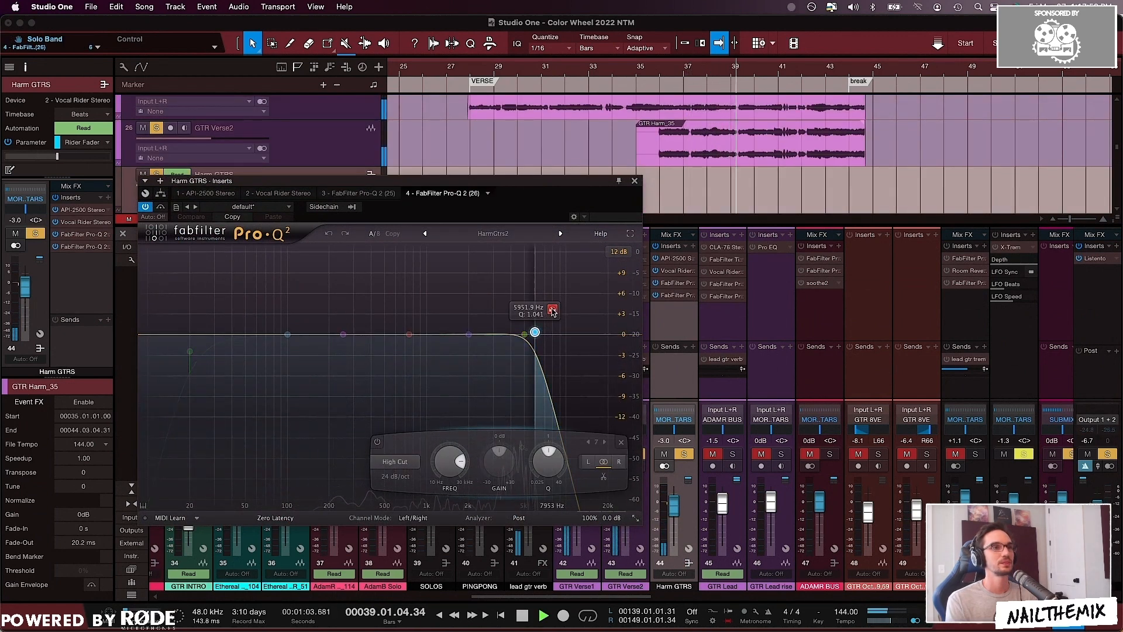
drag(552, 310, 535, 334)
key(space)
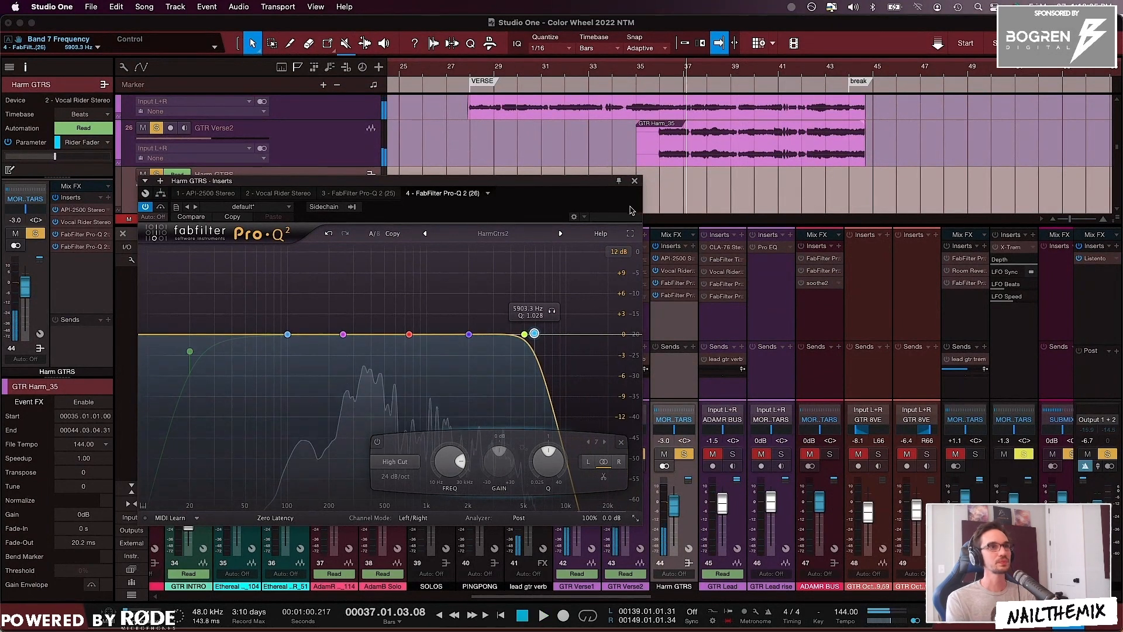
click(634, 181)
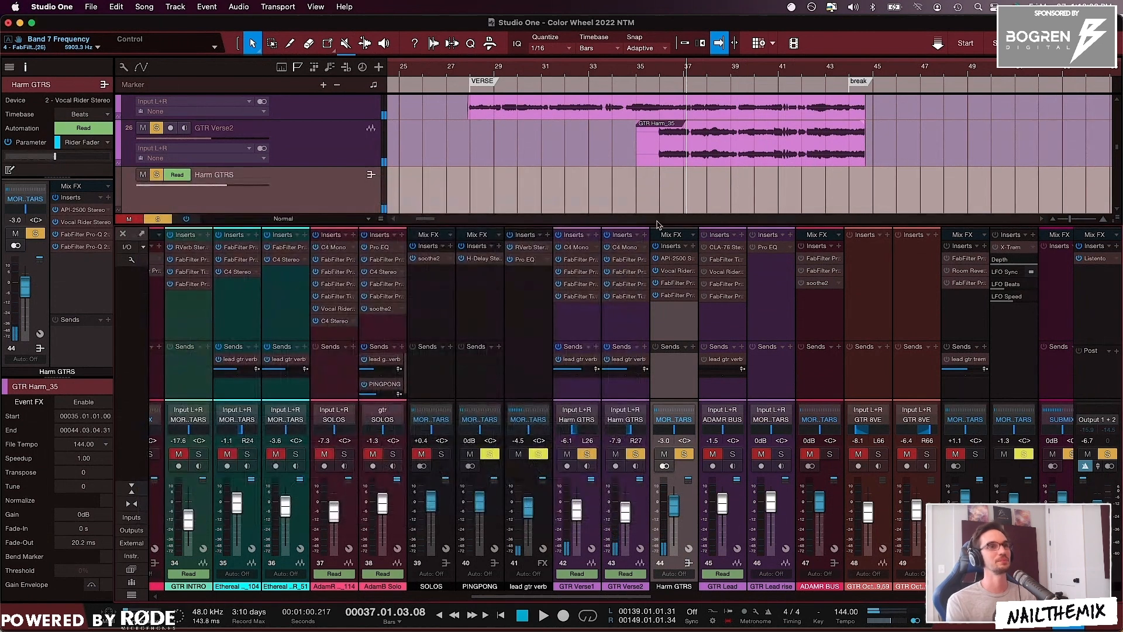
Play the harmony guitars with the first FabFilter Pro-Q 2 on Harm GTRS open and delete its disabled high-frequency bell band.
click(674, 284)
key(space)
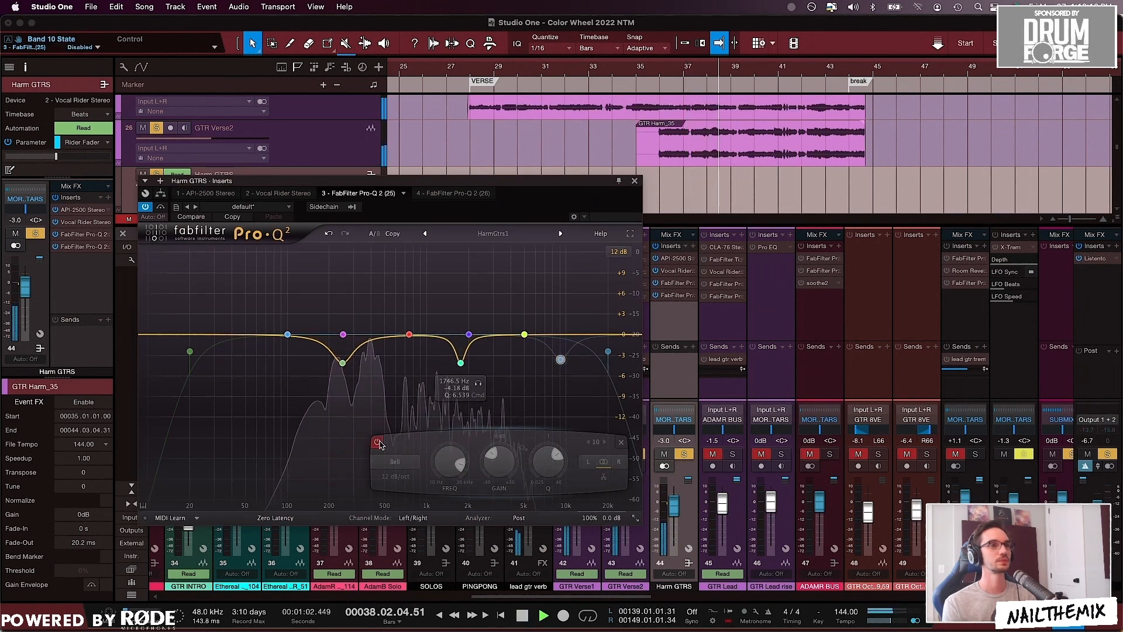
mouse_move(493, 468)
mouse_move(493, 468)
mouse_down()
mouse_move(493, 421)
mouse_move(492, 462)
mouse_up()
mouse_move(572, 458)
click(621, 443)
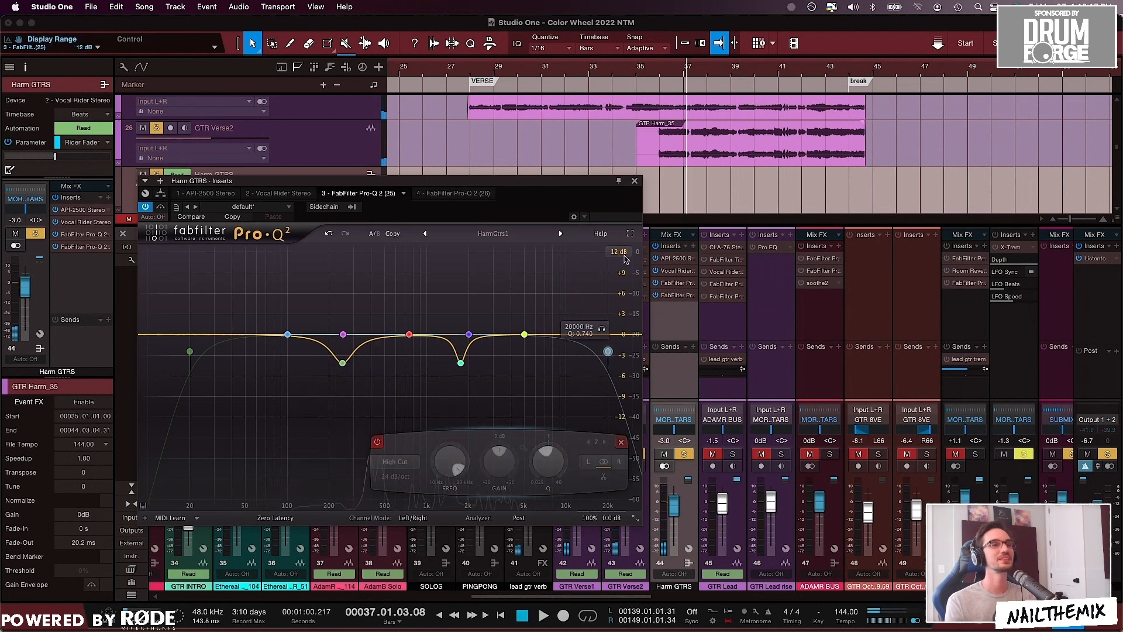
Delete the disabled 20000 Hz high cut and 20 Hz low cut, plus the flat 5000 Hz high shelf, 750 Hz bell and low shelf.
click(622, 443)
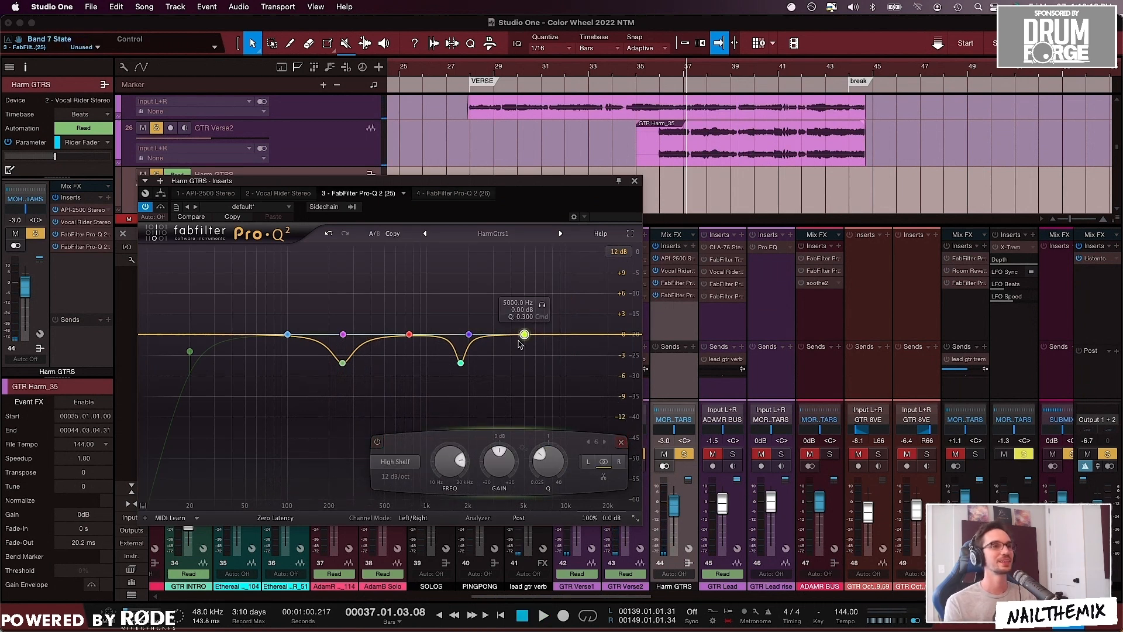
click(621, 443)
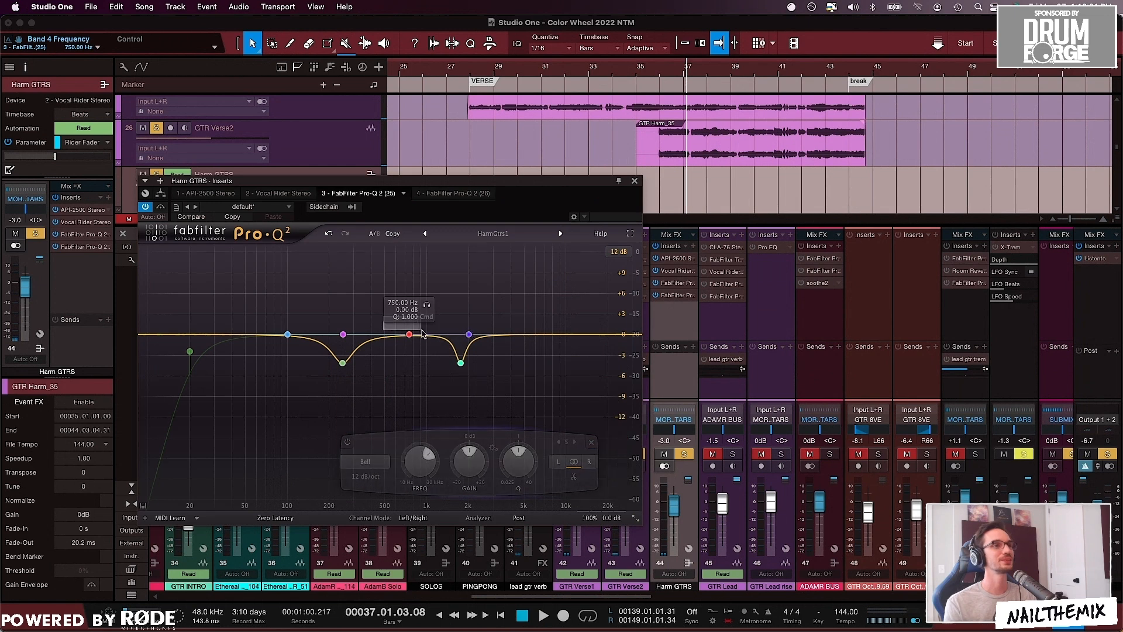
click(530, 444)
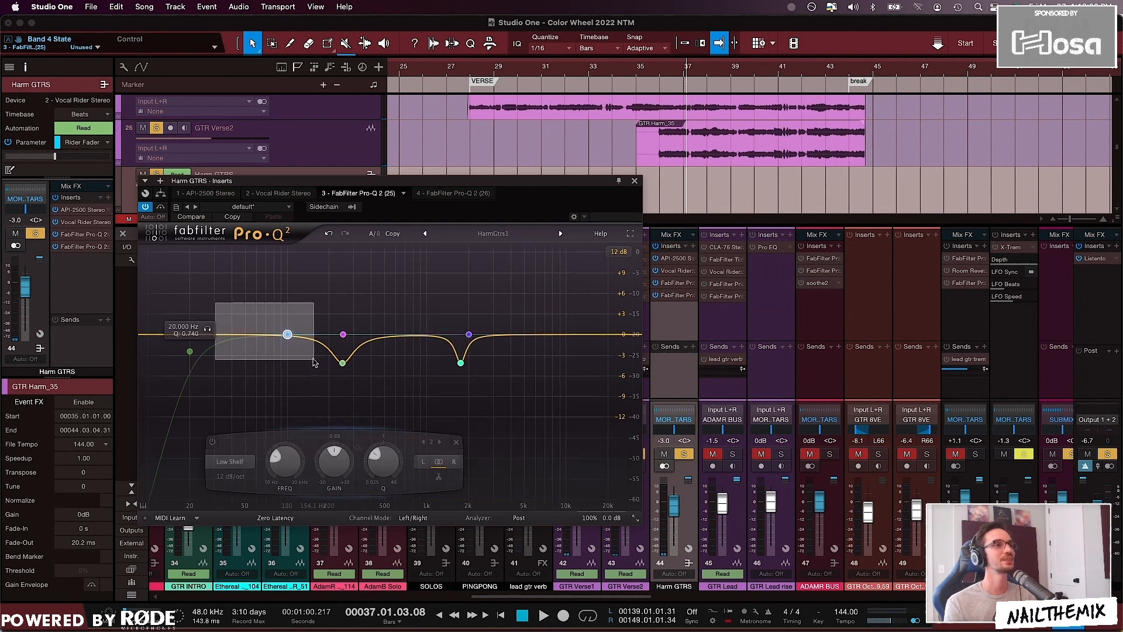
click(189, 350)
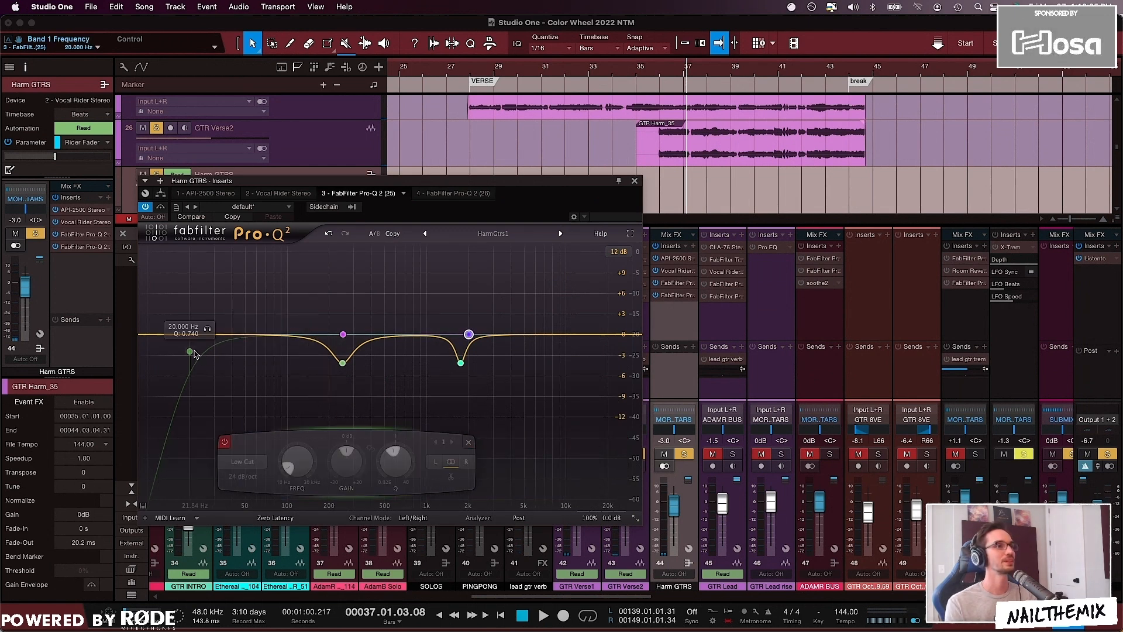
click(403, 442)
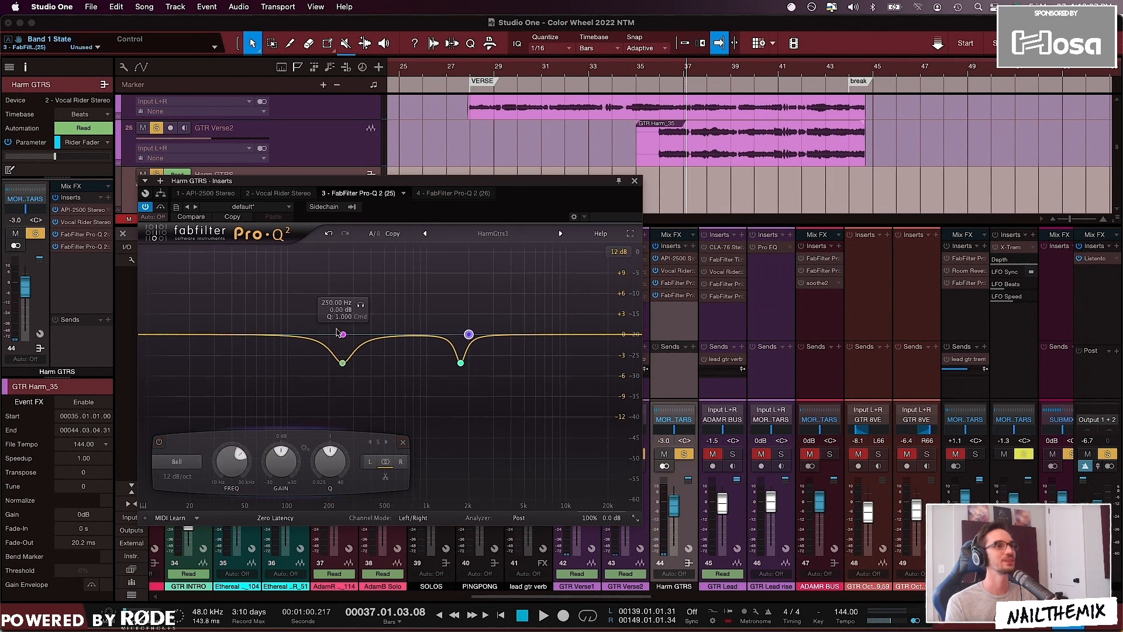
Delete the flat 250 Hz band and ease the neighbouring bell cut to about -3 dB during playback, closing the equalizer when done.
key(space)
click(342, 363)
mouse_move(342, 462)
mouse_down()
mouse_move(354, 418)
mouse_move(354, 465)
mouse_up()
key(space)
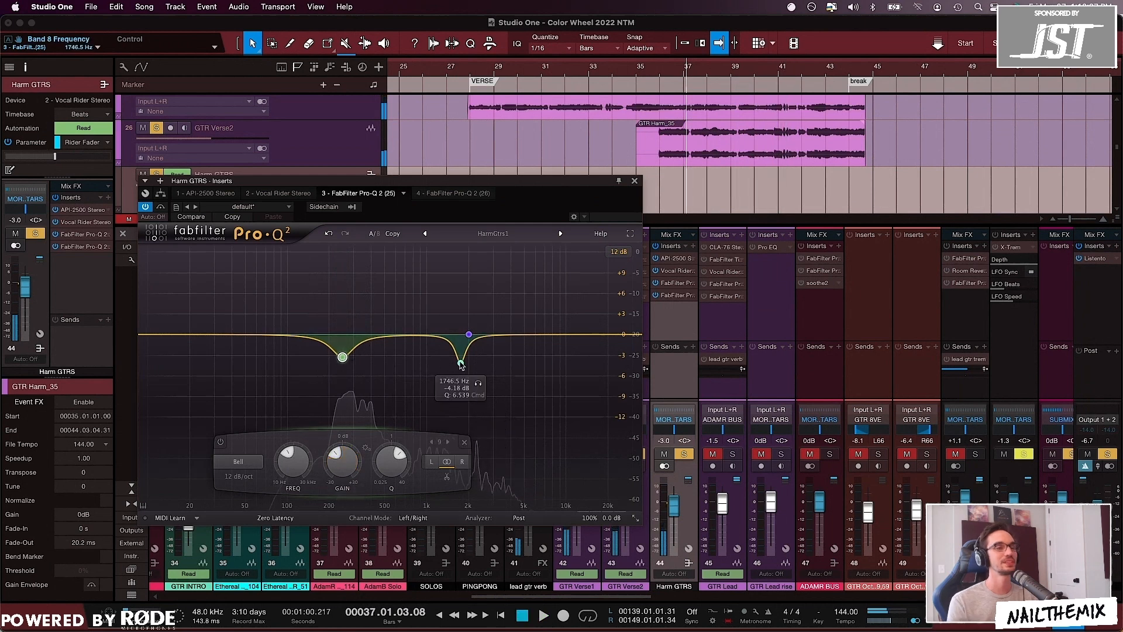
click(461, 363)
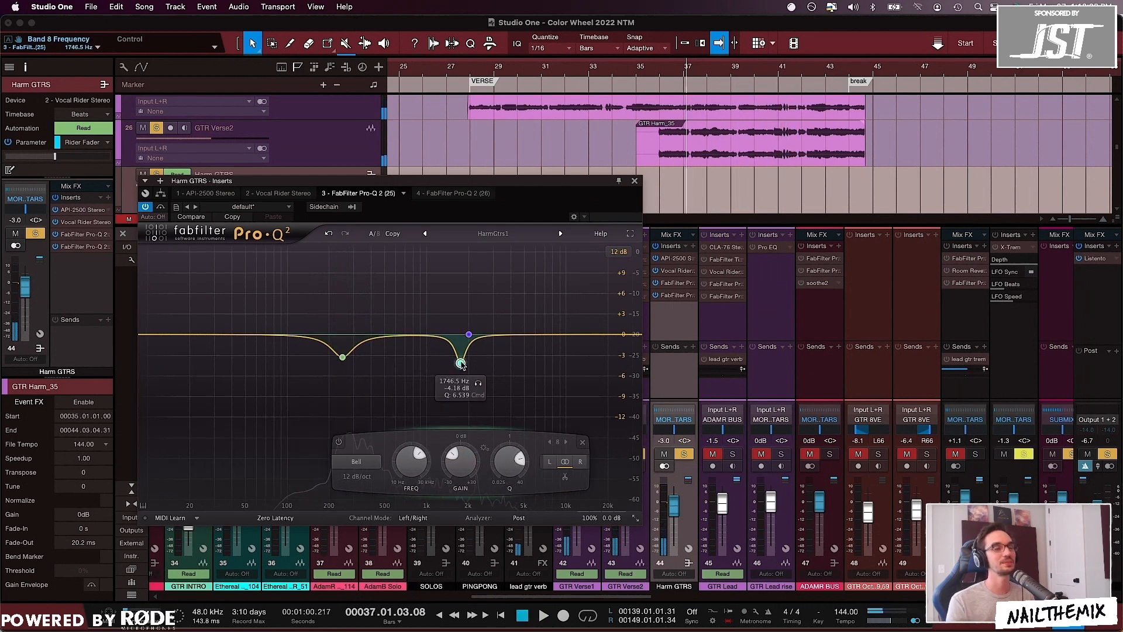
click(635, 182)
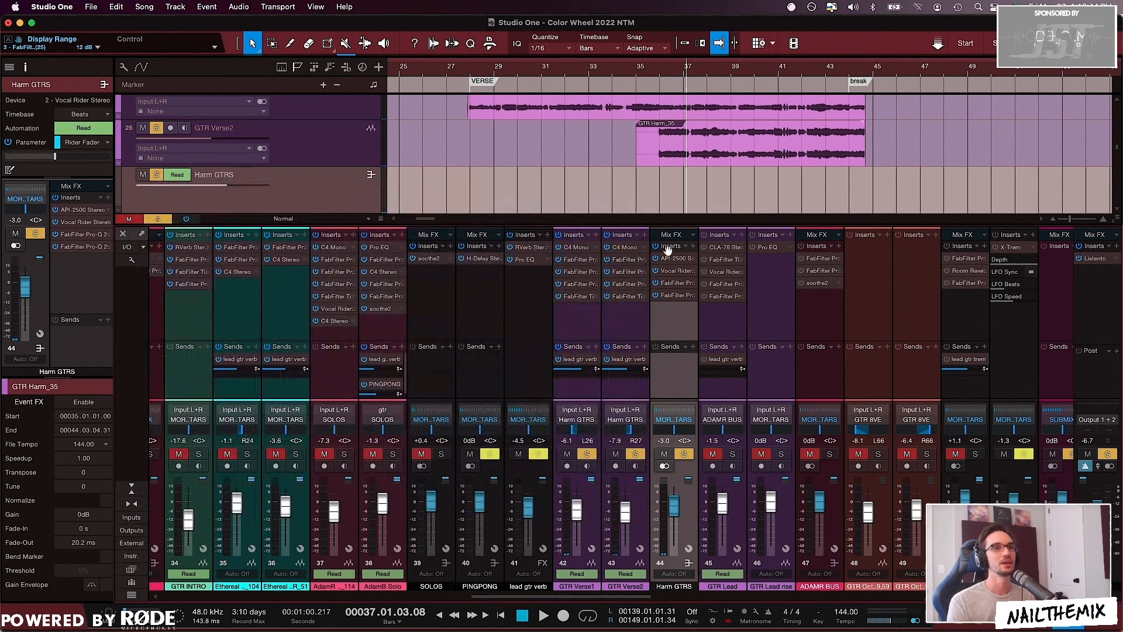
Remove the second FabFilter Pro-Q 2 from the Harm GTRS bus and insert soothe2 in its place.
right_click(690, 299)
click(710, 417)
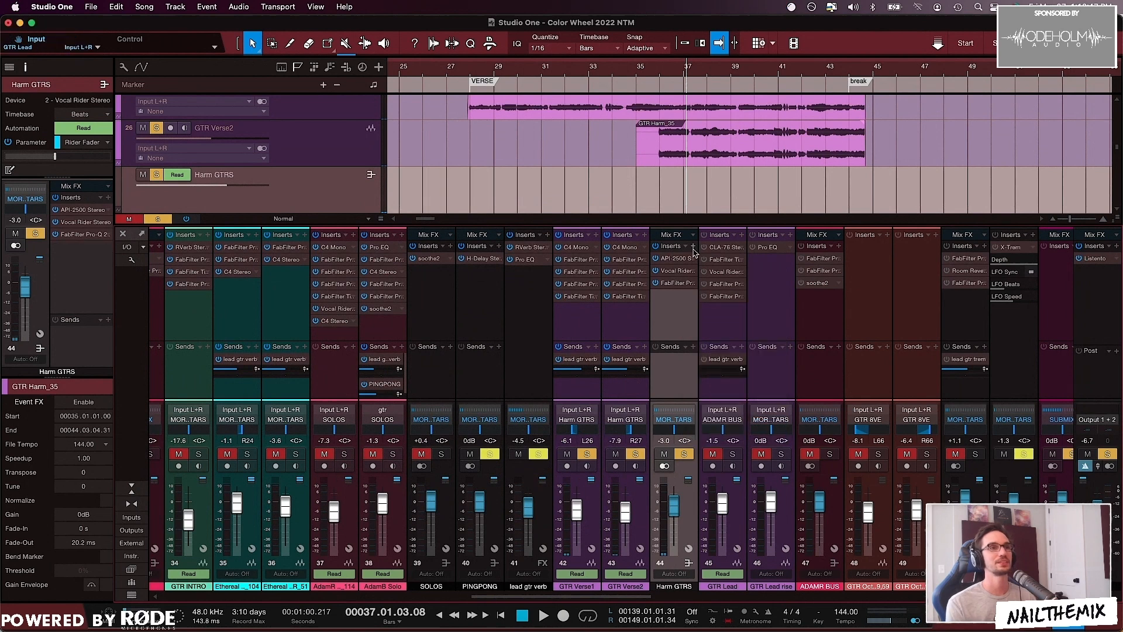
drag(436, 313, 675, 310)
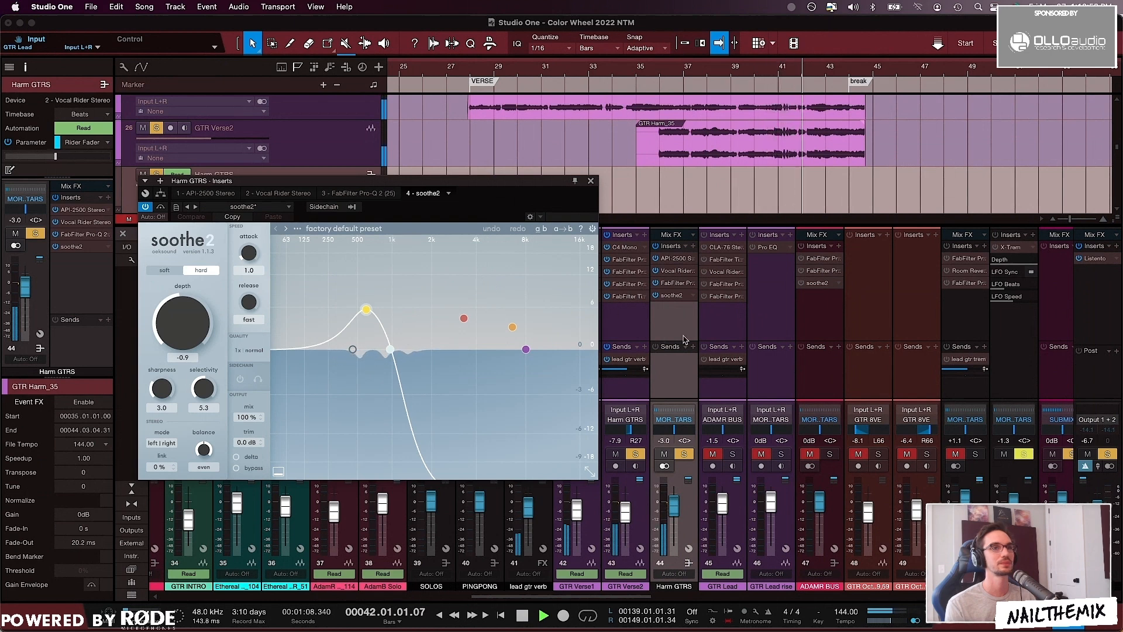
Unsolo the Harm GTRS bus and raise the soothe2 output trim to 0.5 dB while the full mix plays.
click(684, 453)
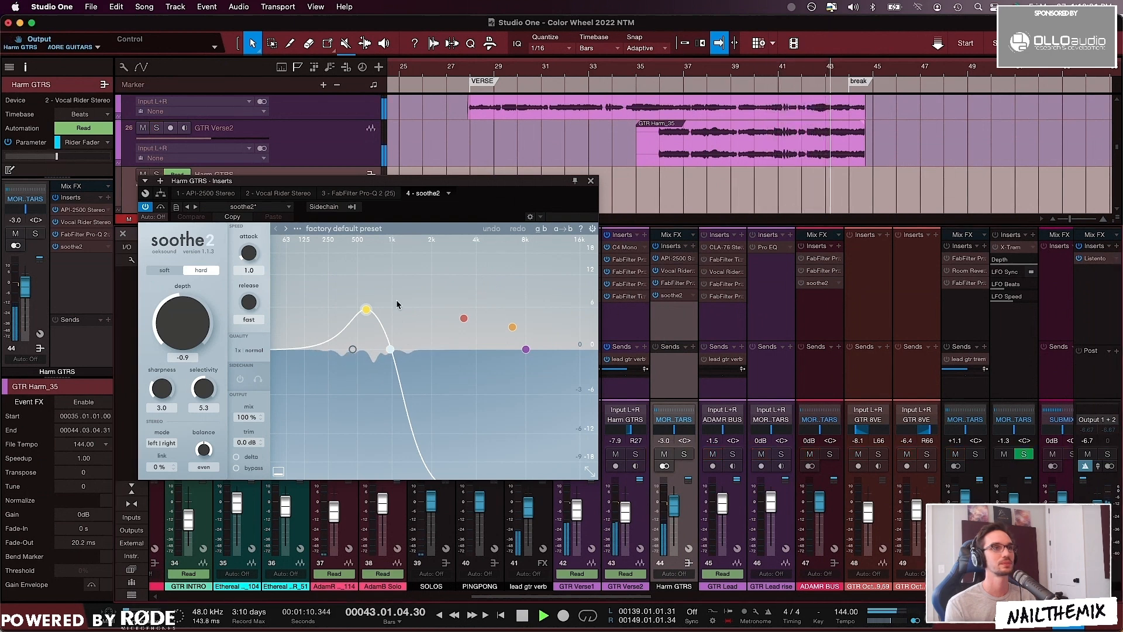
drag(250, 445, 248, 442)
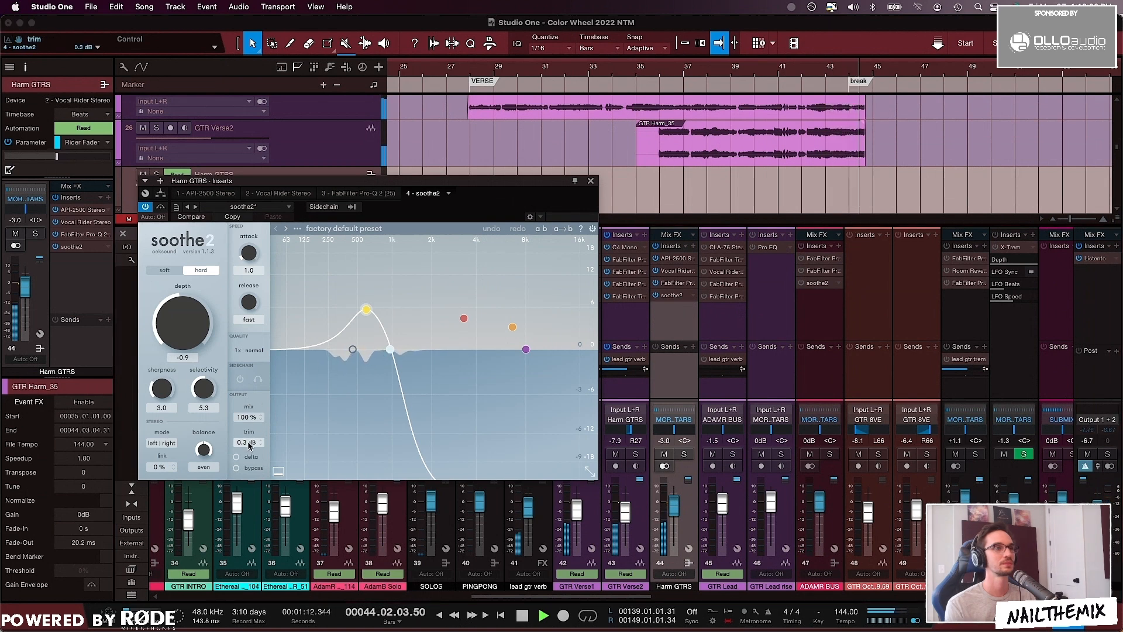
key(space)
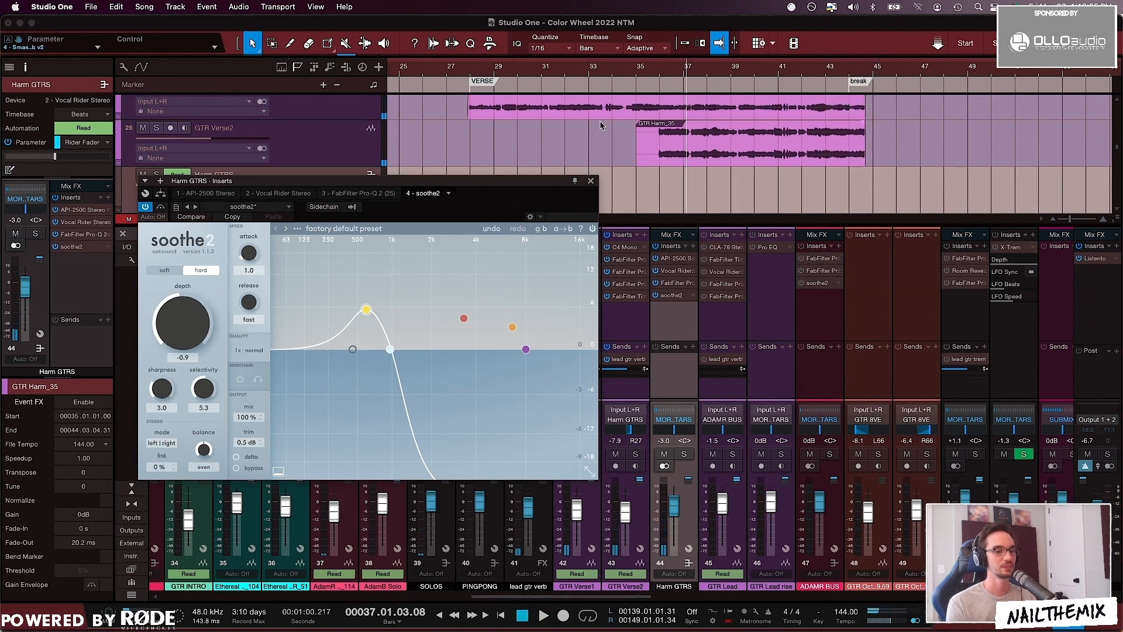
Play the full mix from bar 36 to check soothe2, then close its window and solo the Harm GTRS bus.
click(661, 66)
key(space)
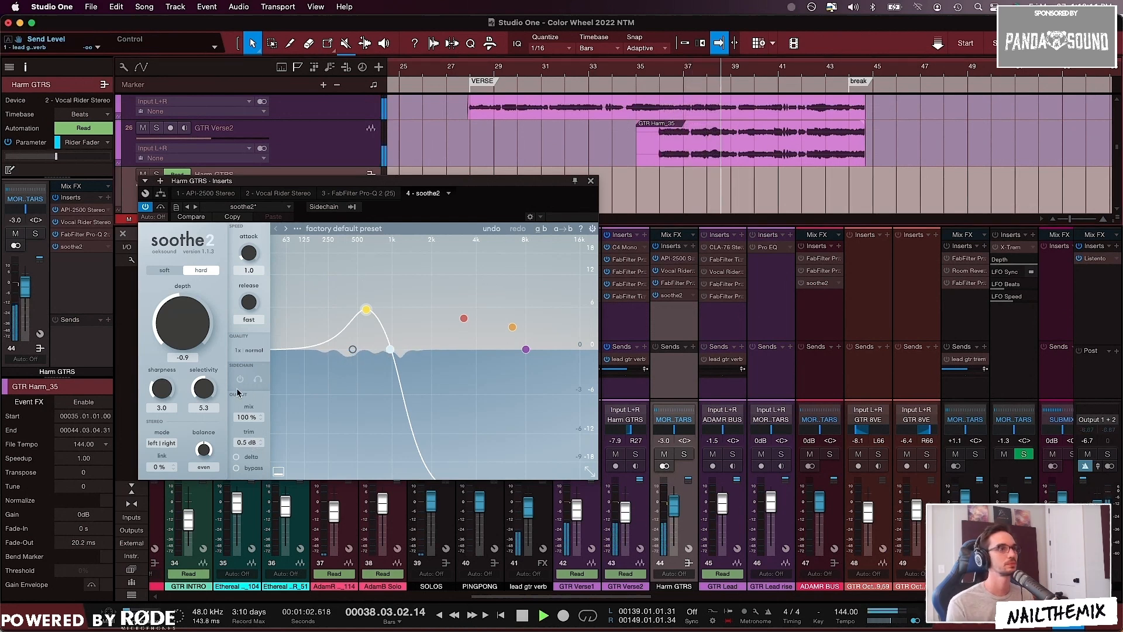
click(590, 180)
key(space)
click(684, 454)
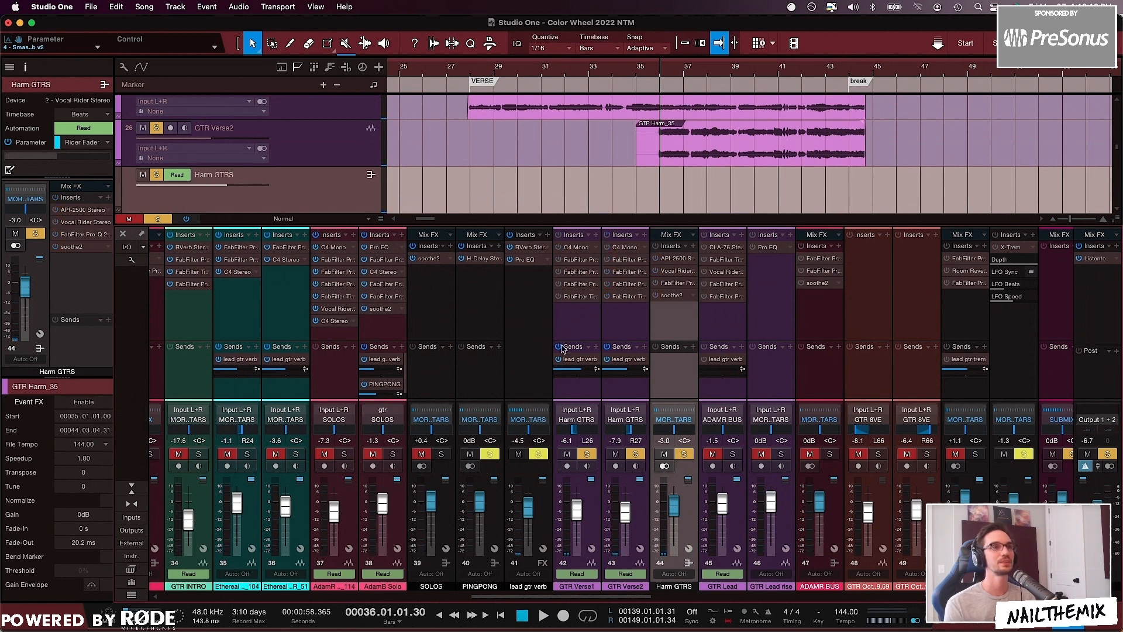
Toggle the sends on GTR Verse2 and audition the soloed harmony guitars from bar 36.
click(610, 349)
key(space)
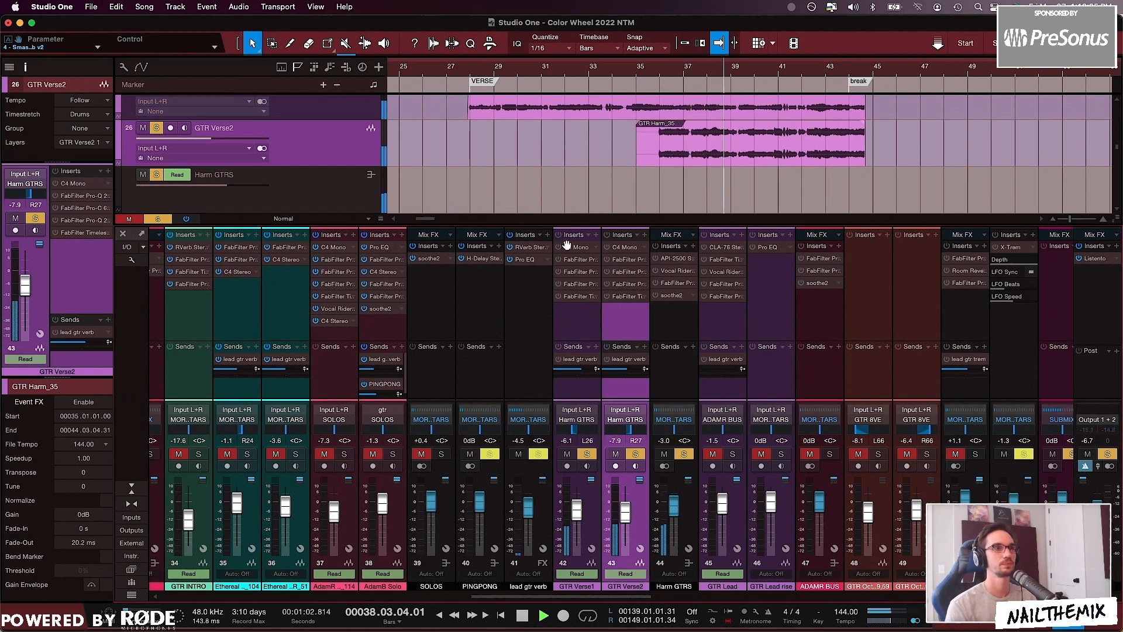
key(space)
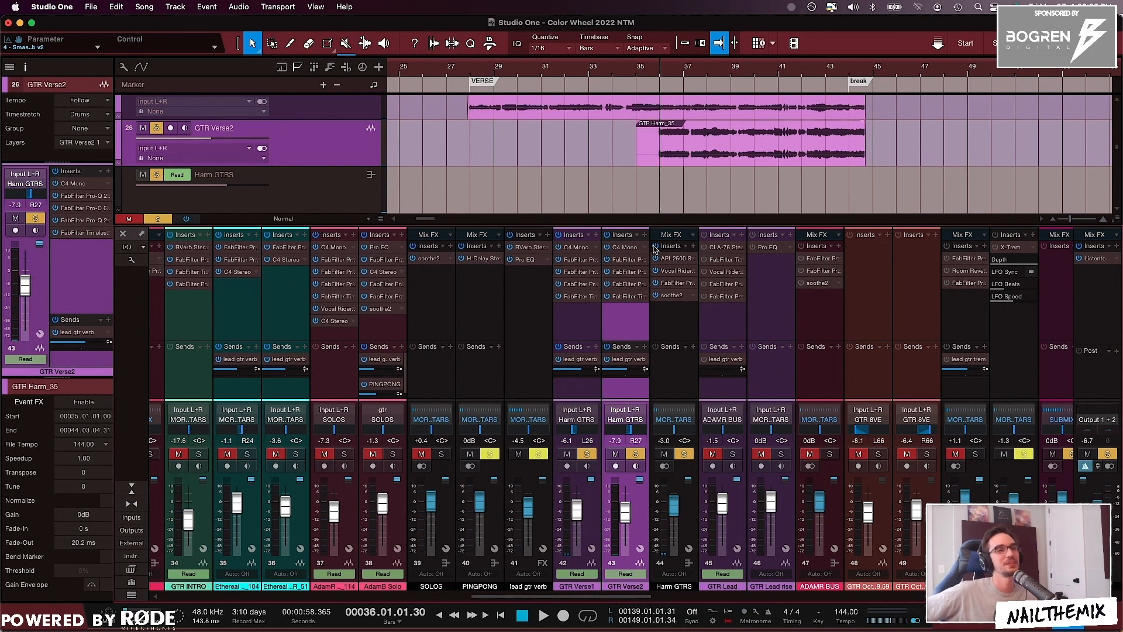
Review the Vocal Rider settings on Harm GTRS, then close the plugin window and select the bus.
double_click(674, 271)
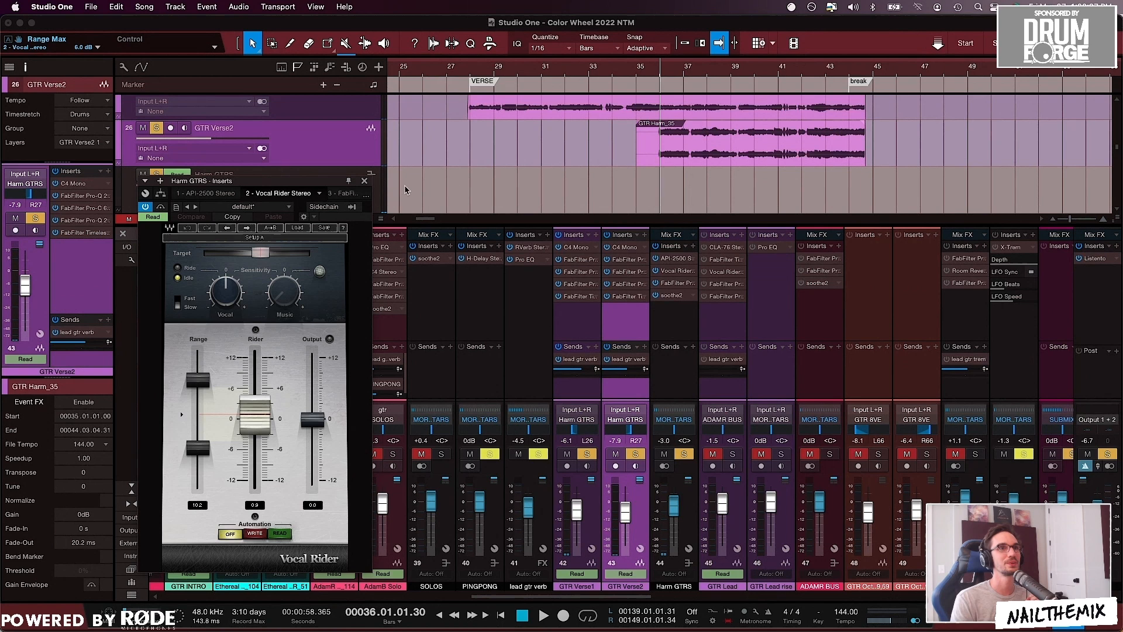
click(364, 181)
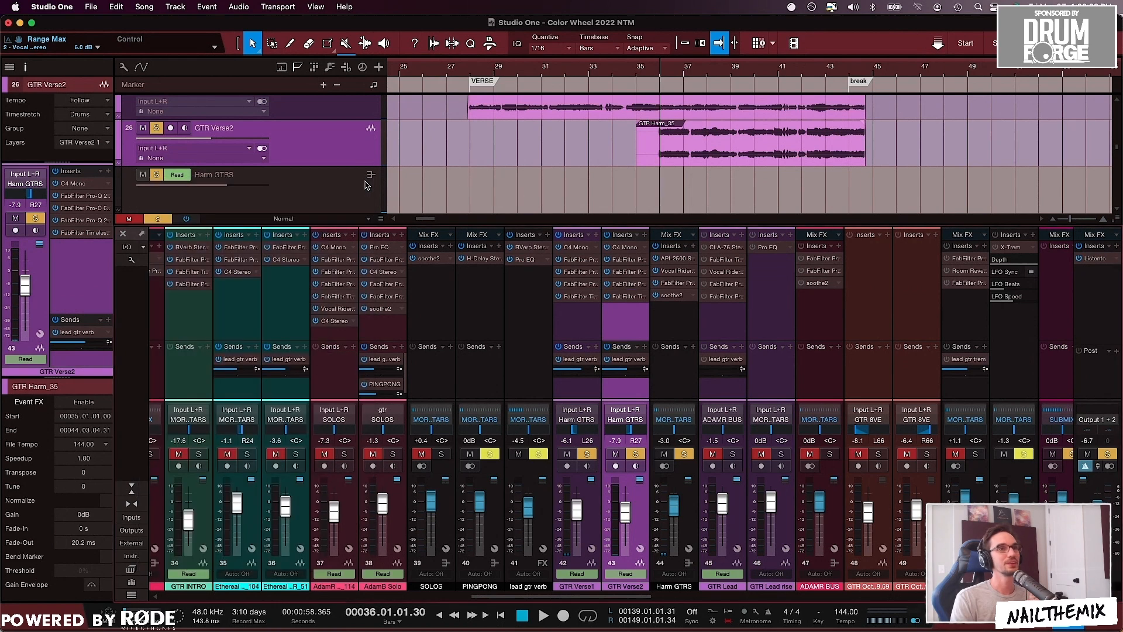
click(664, 324)
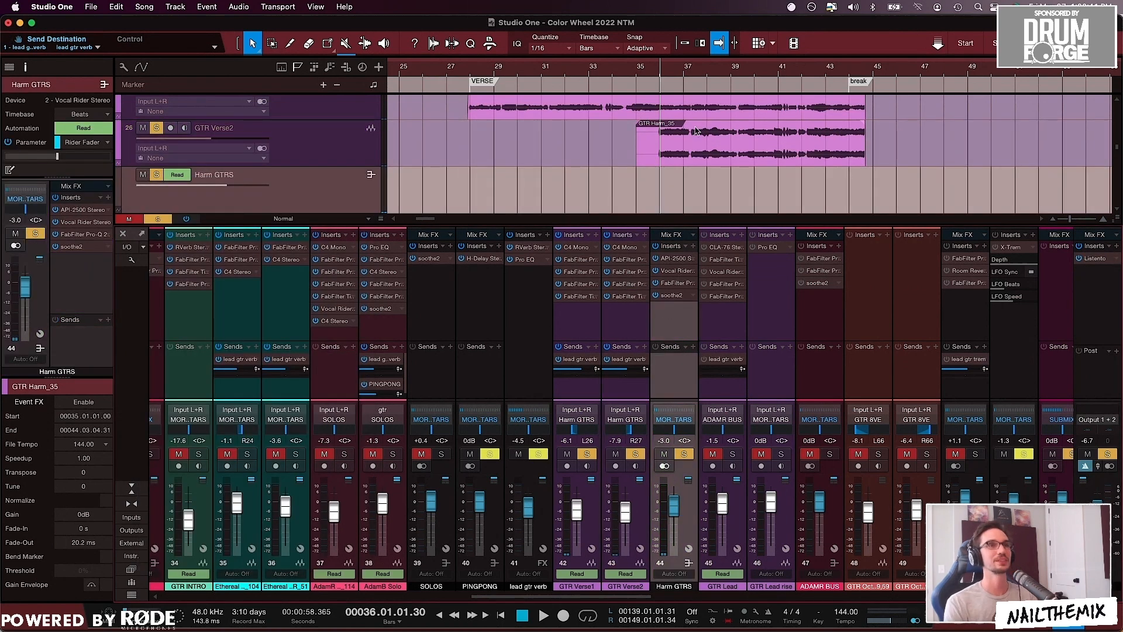
Hide the mixer and zoom out the arrangement around the Harm GTRS track.
key(F3)
click(663, 201)
key(w)
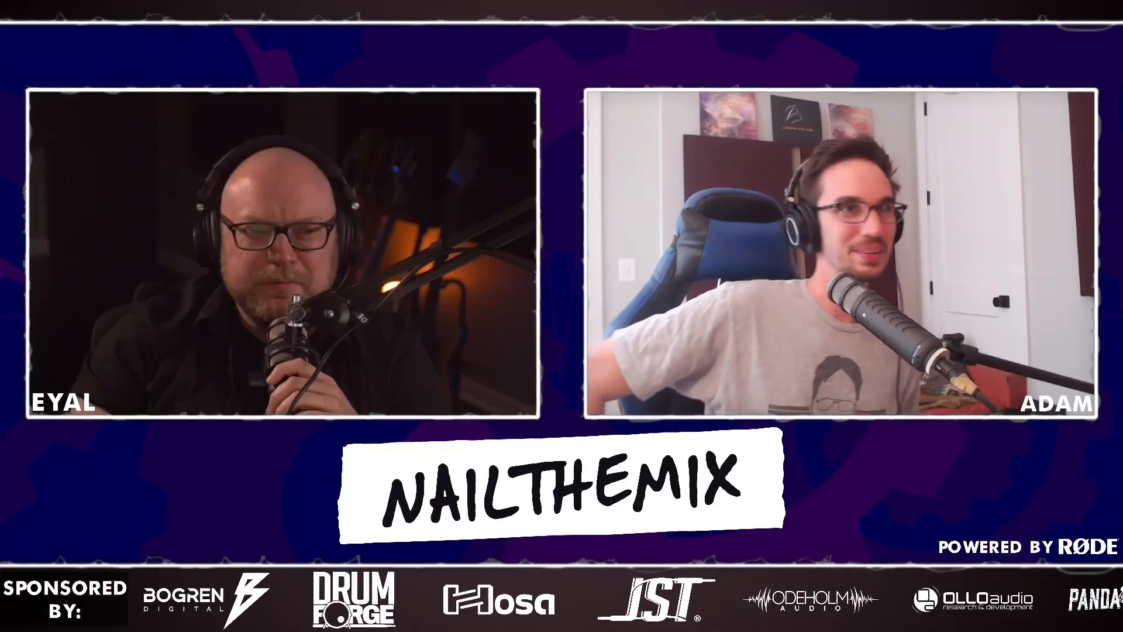